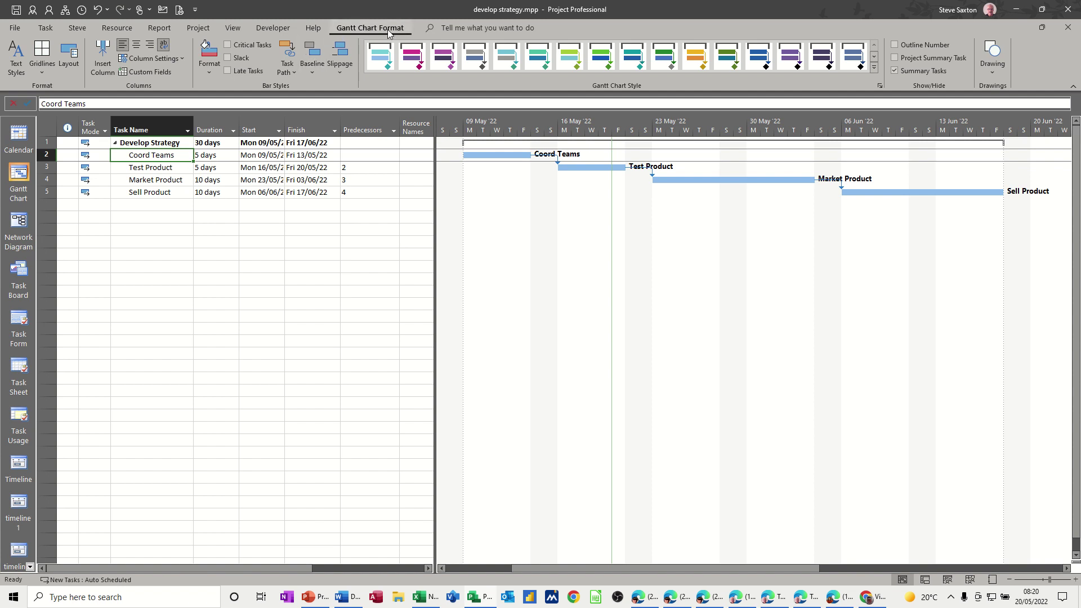
Step: In the Progress Lines dialog, turn on selected progress lines with the date 25 May 2022
left_click(43, 73)
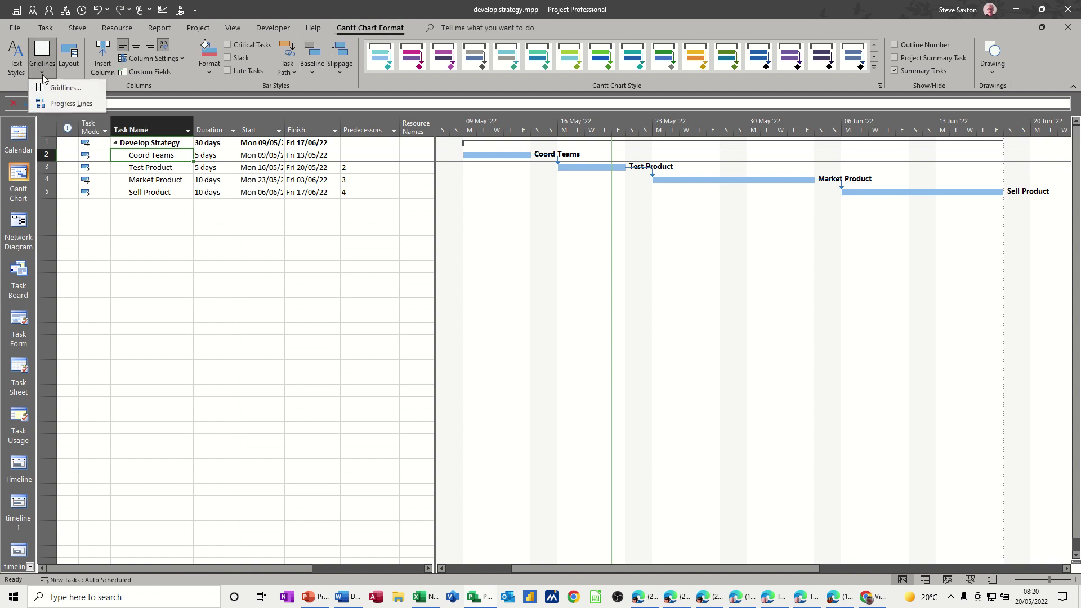
left_click(66, 104)
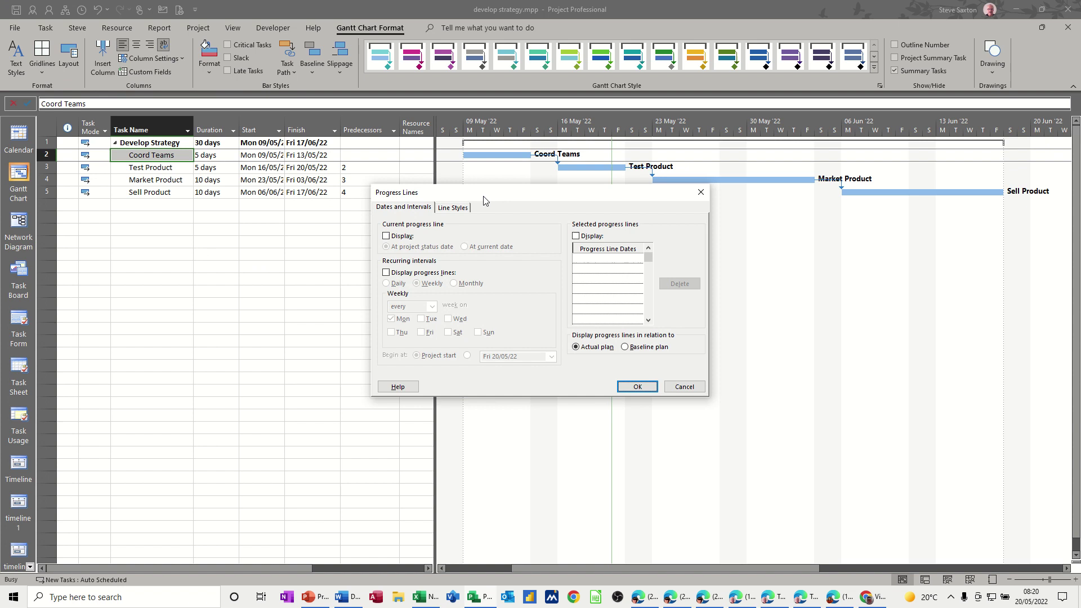
left_click_drag(484, 200, 544, 198)
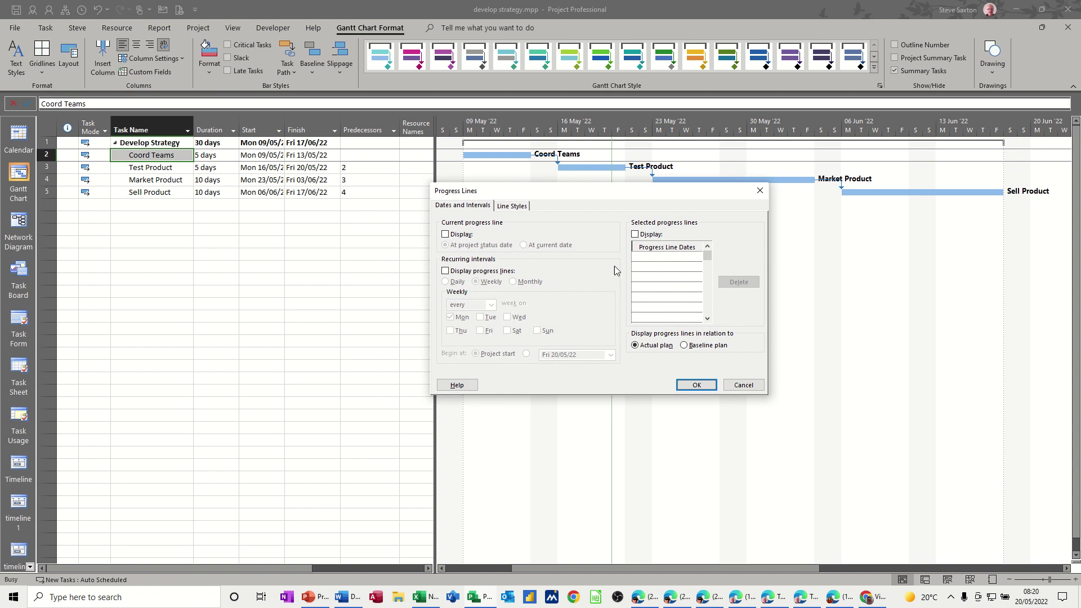
left_click(635, 234)
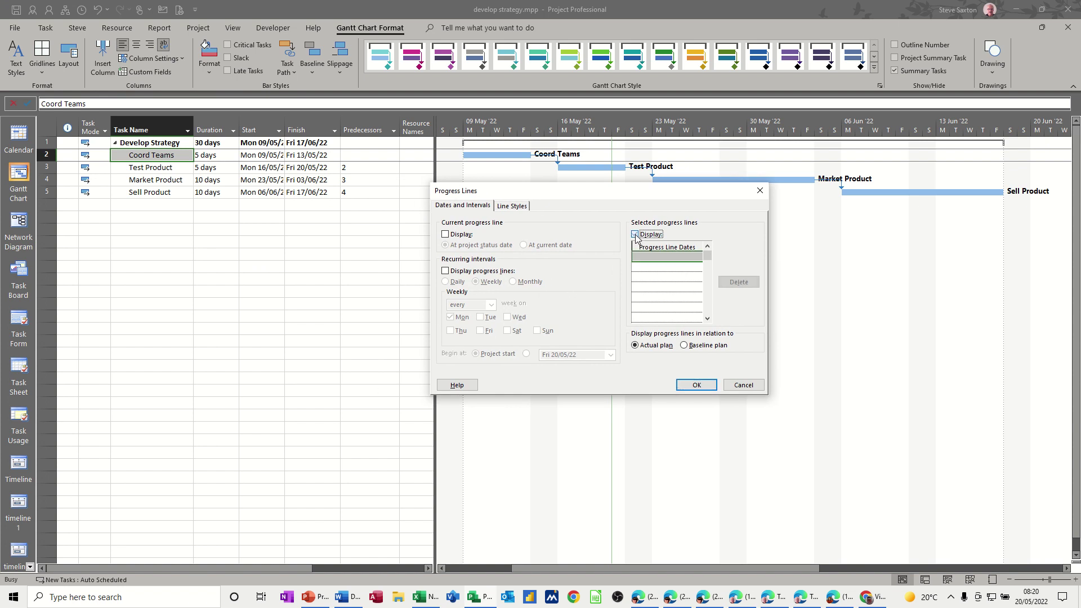
left_click(640, 257)
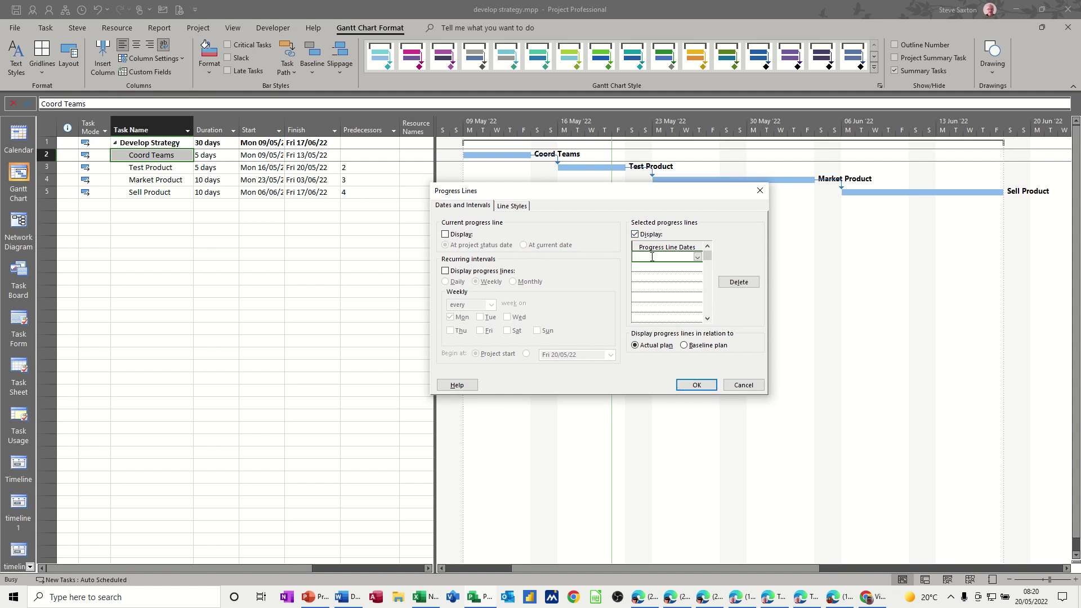
left_click(698, 258)
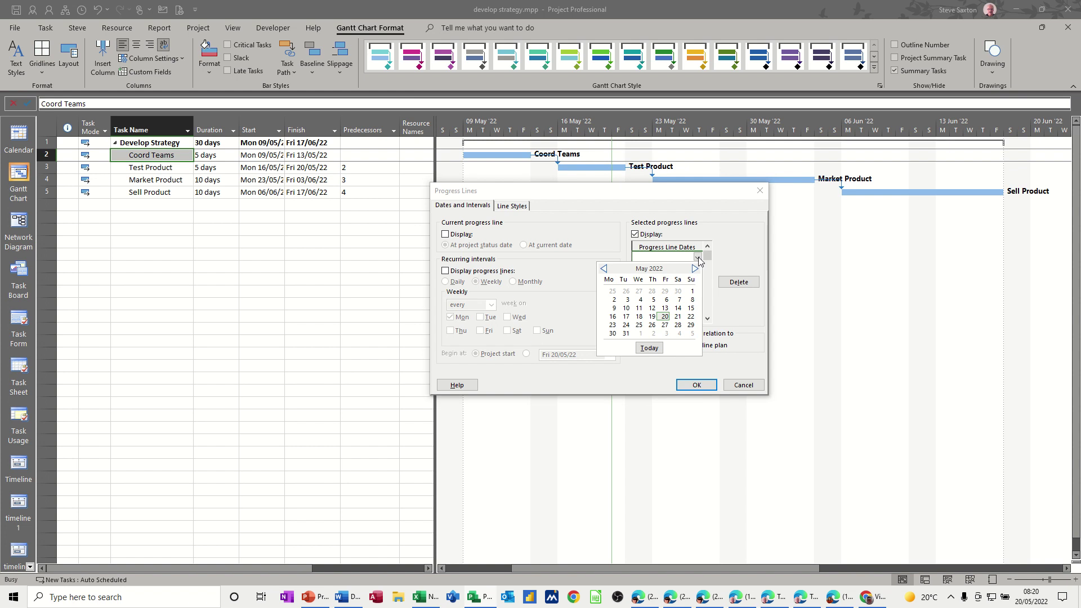
left_click(639, 325)
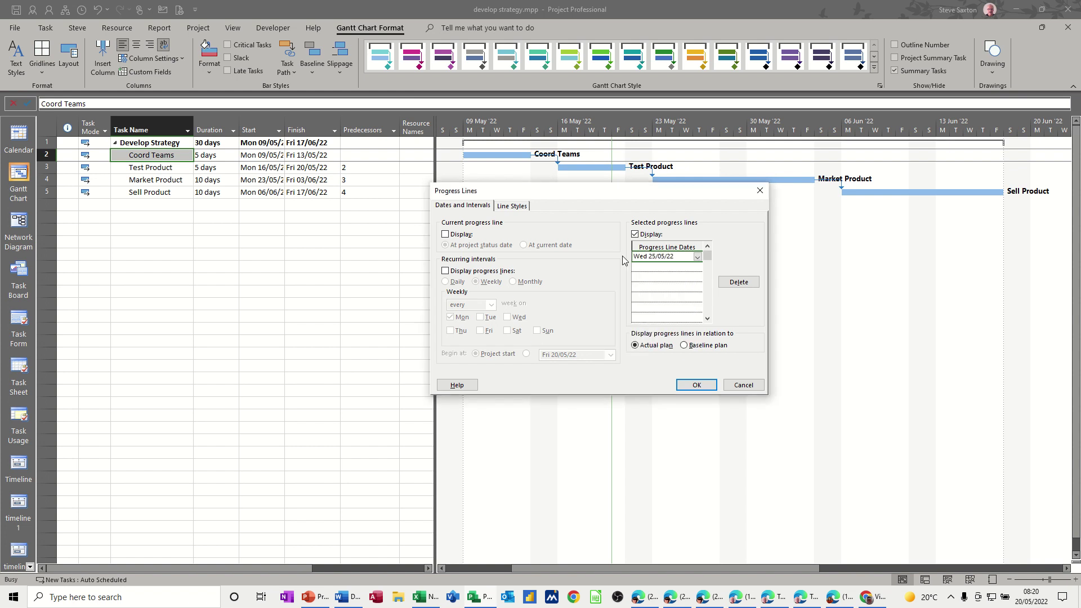
Step: Draw the 25/05/22 progress line, then try 75%, 100% and finally 50% complete on Coord Teams
left_click(697, 386)
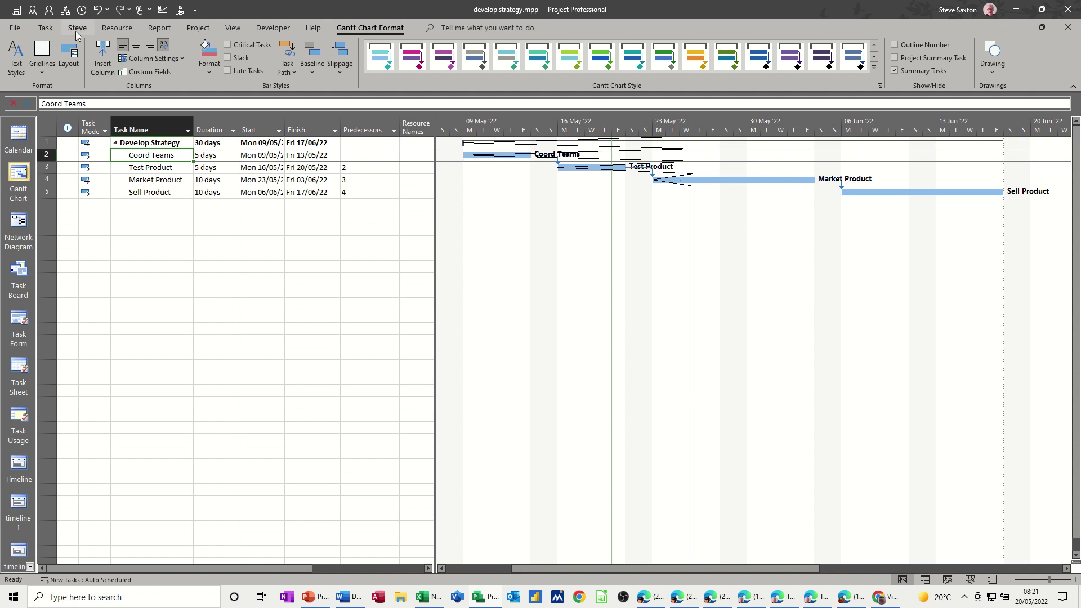
left_click(48, 30)
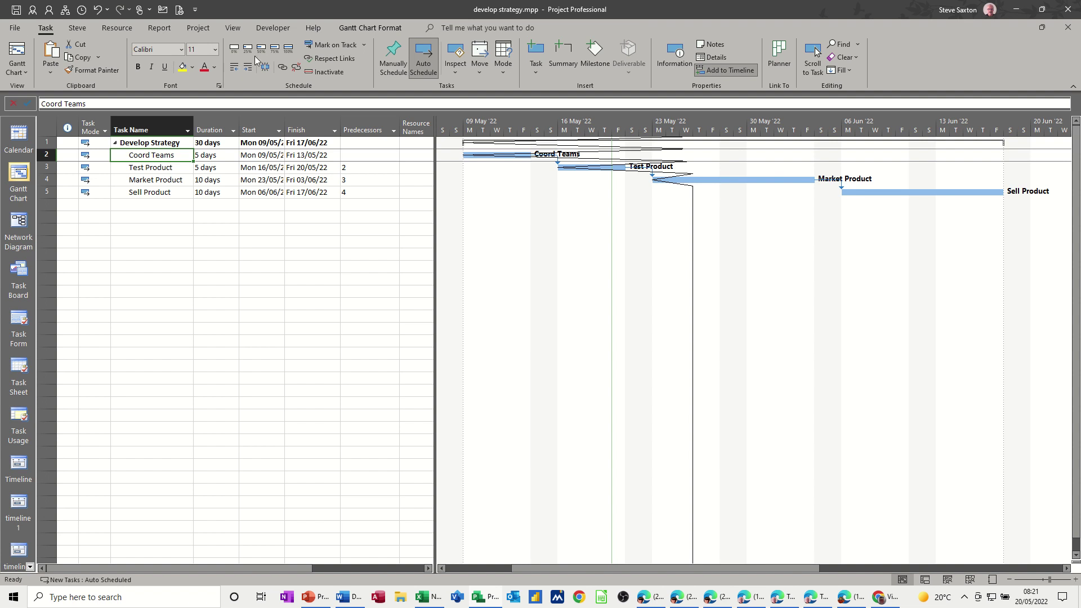
left_click(276, 49)
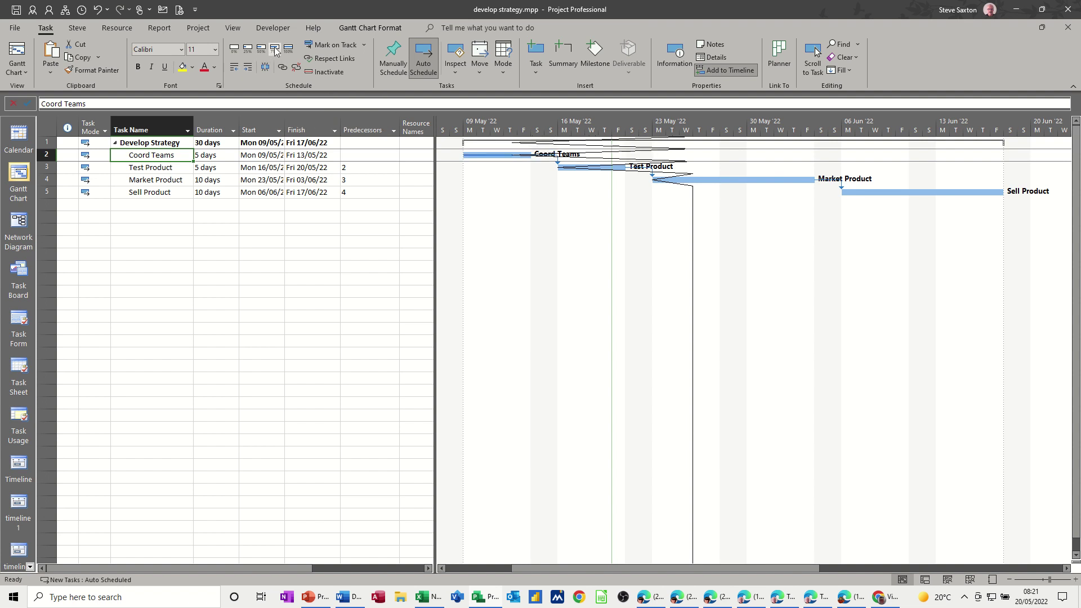
left_click(288, 50)
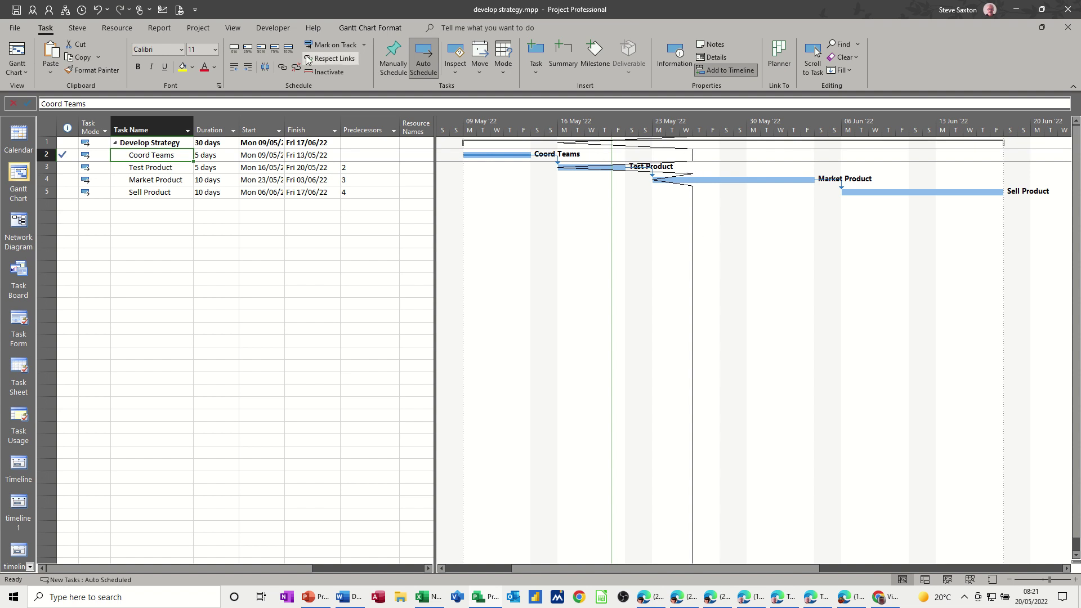
left_click(263, 50)
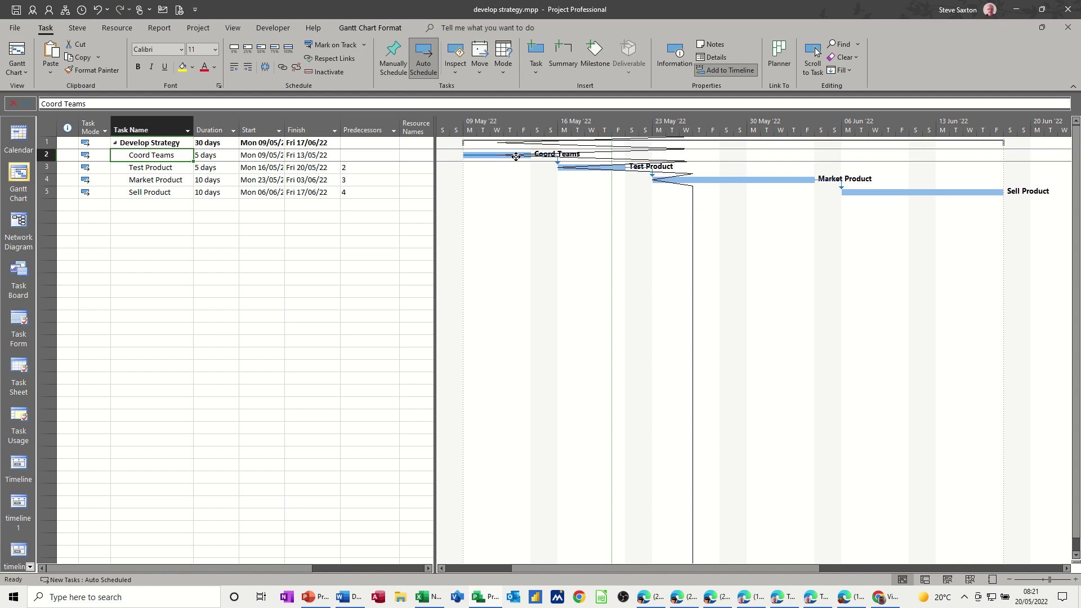
Step: Keep the dark red line style and turn on Show date for each progress line
left_click(352, 29)
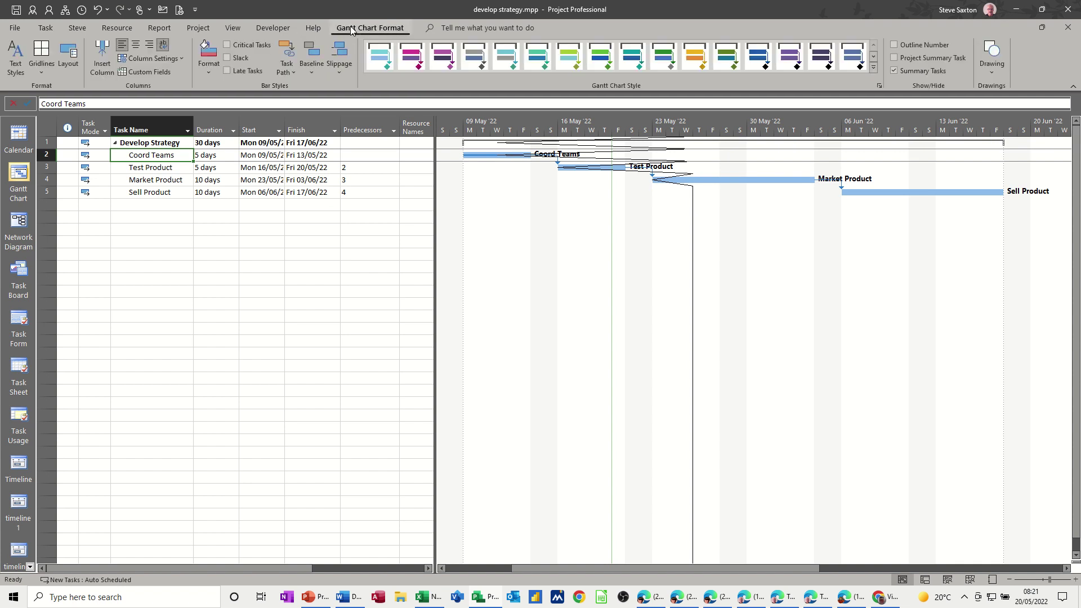
left_click(42, 60)
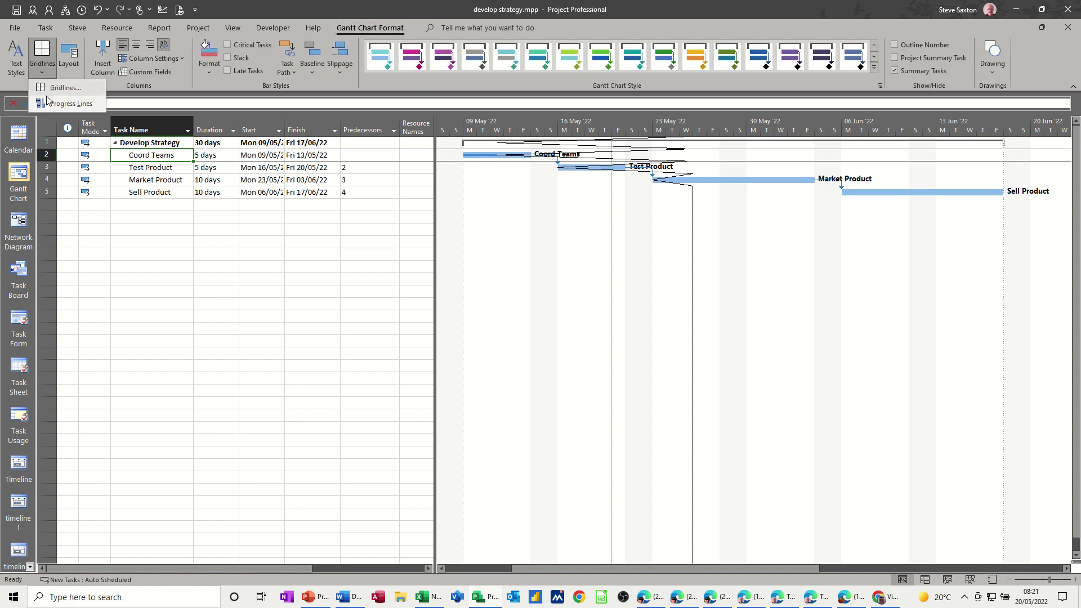
left_click(50, 103)
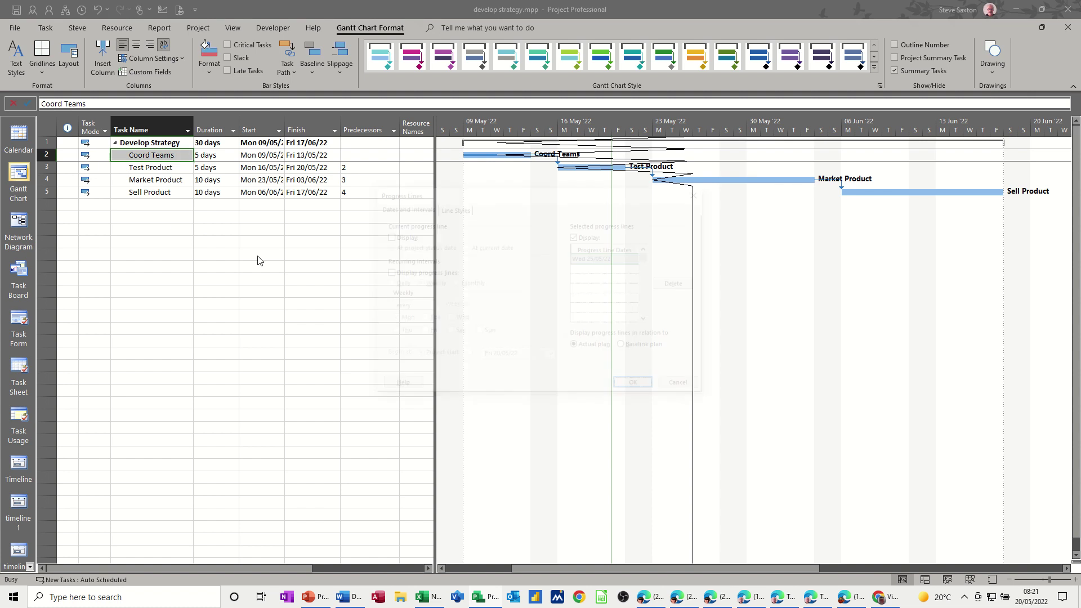
left_click(461, 209)
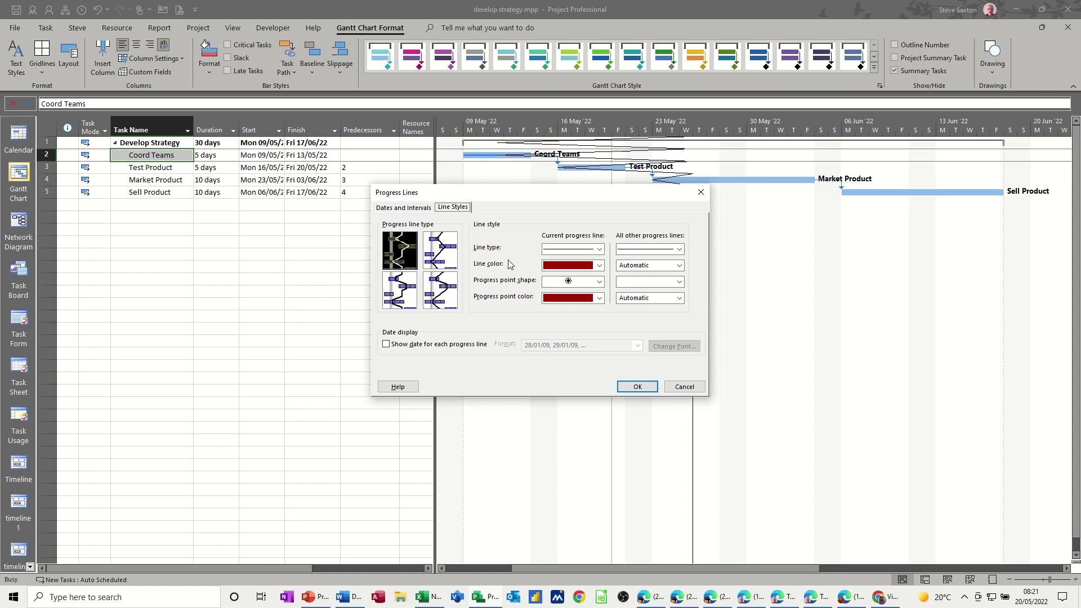
left_click(600, 266)
left_click(600, 269)
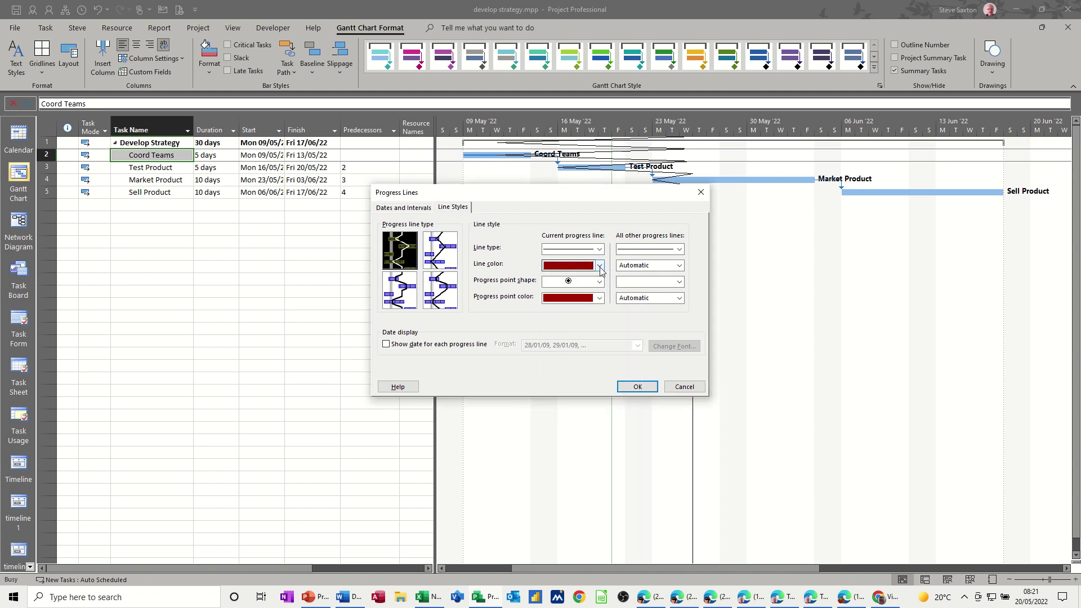
left_click(600, 249)
left_click(593, 290)
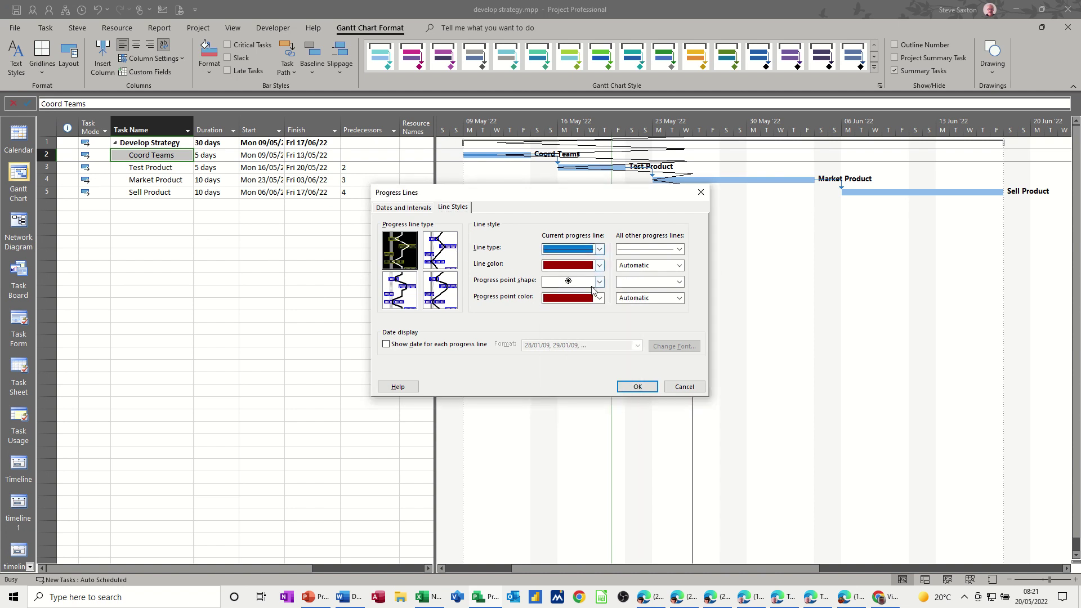
left_click(386, 345)
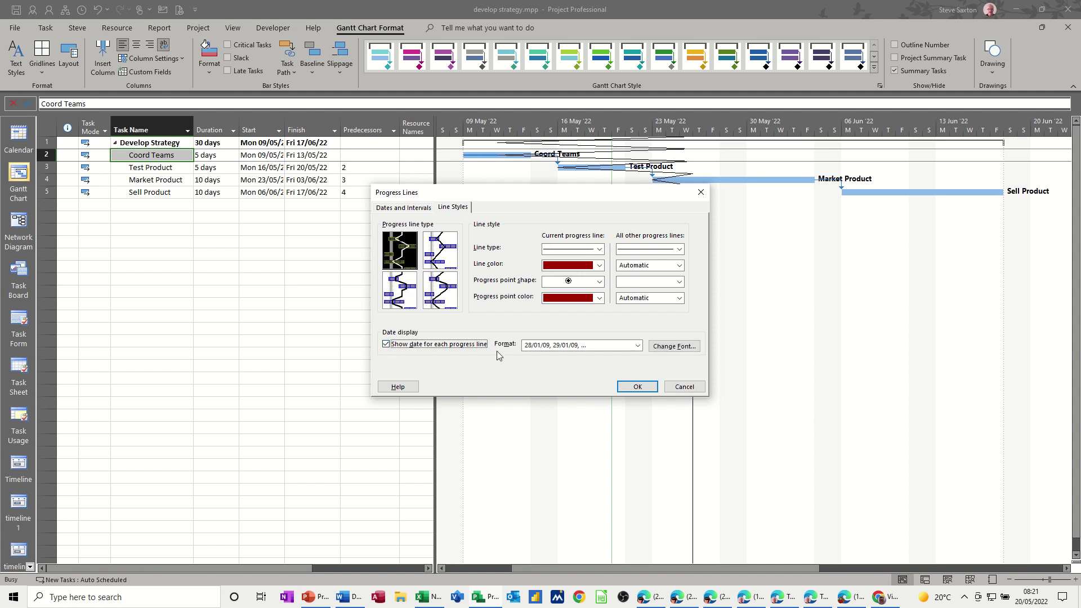
left_click(631, 389)
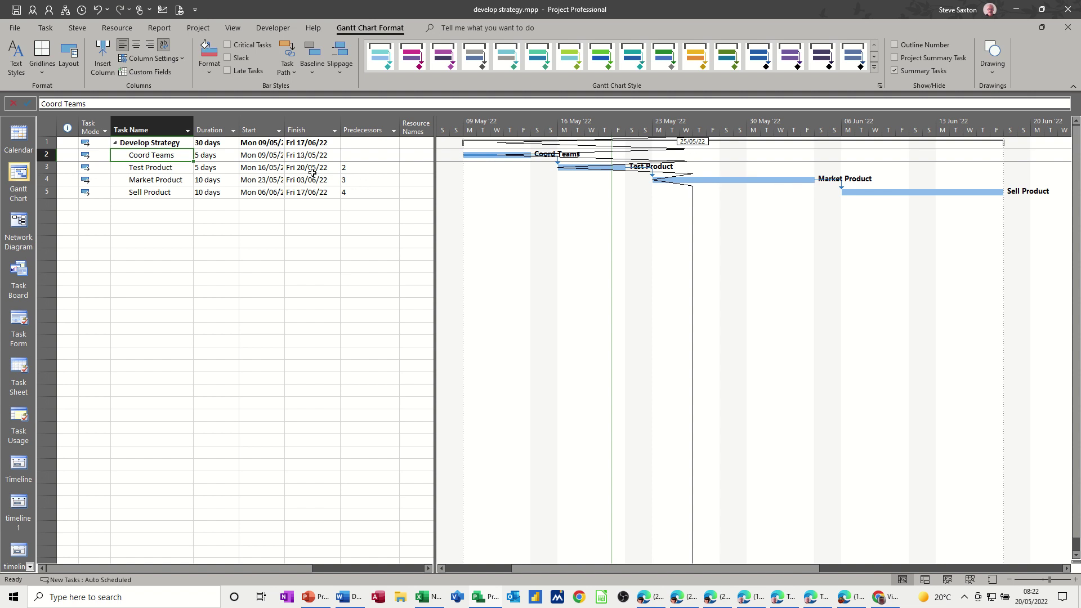
Step: Delete the 25/05/22 line date, display a current progress line instead, and dismiss the status-date warning
left_click(44, 68)
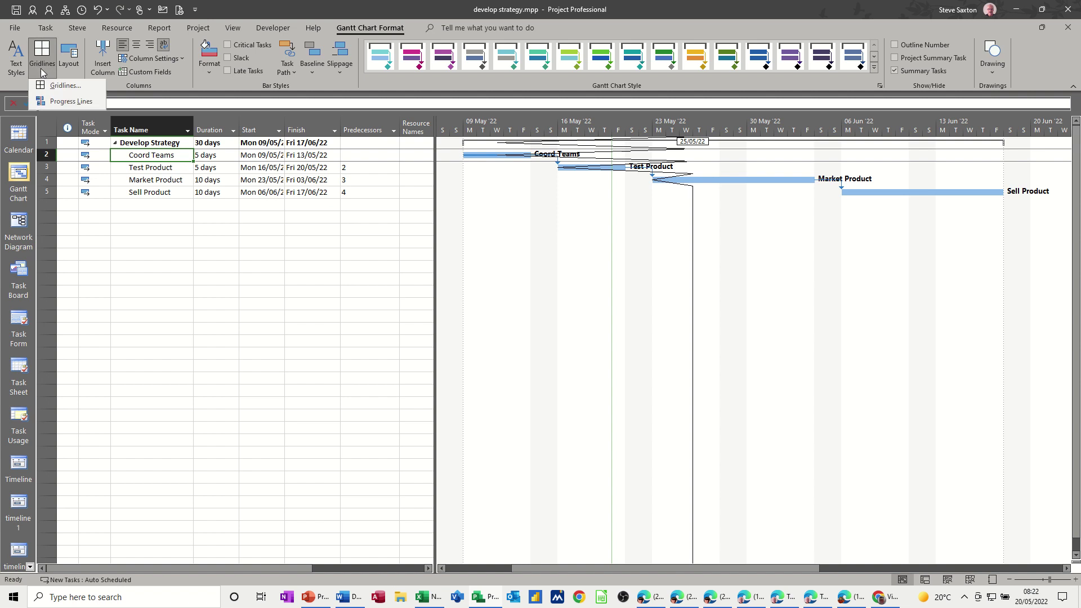
left_click(54, 104)
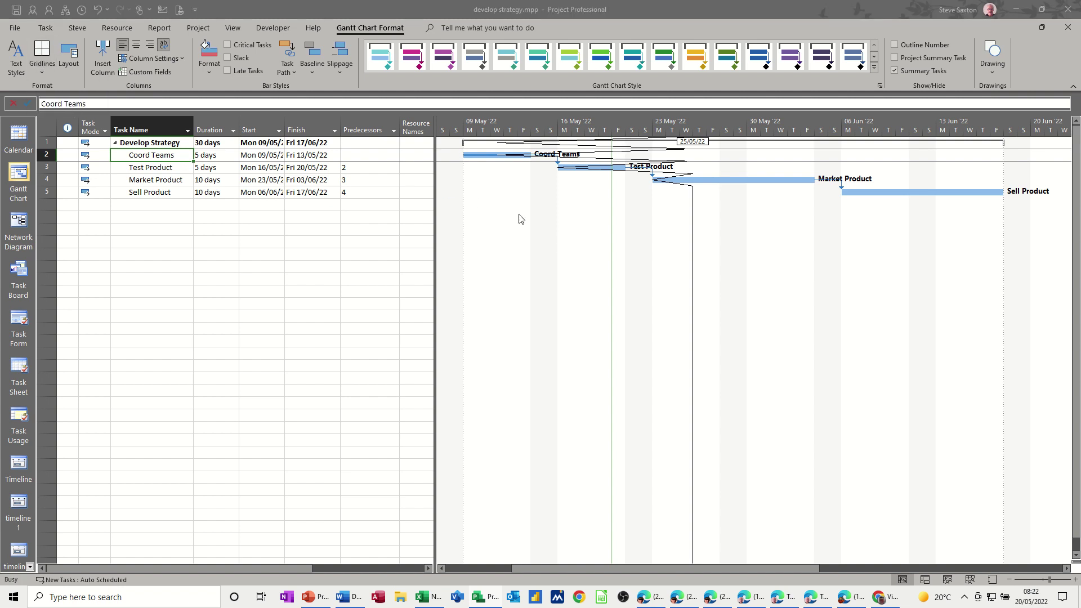
left_click(415, 208)
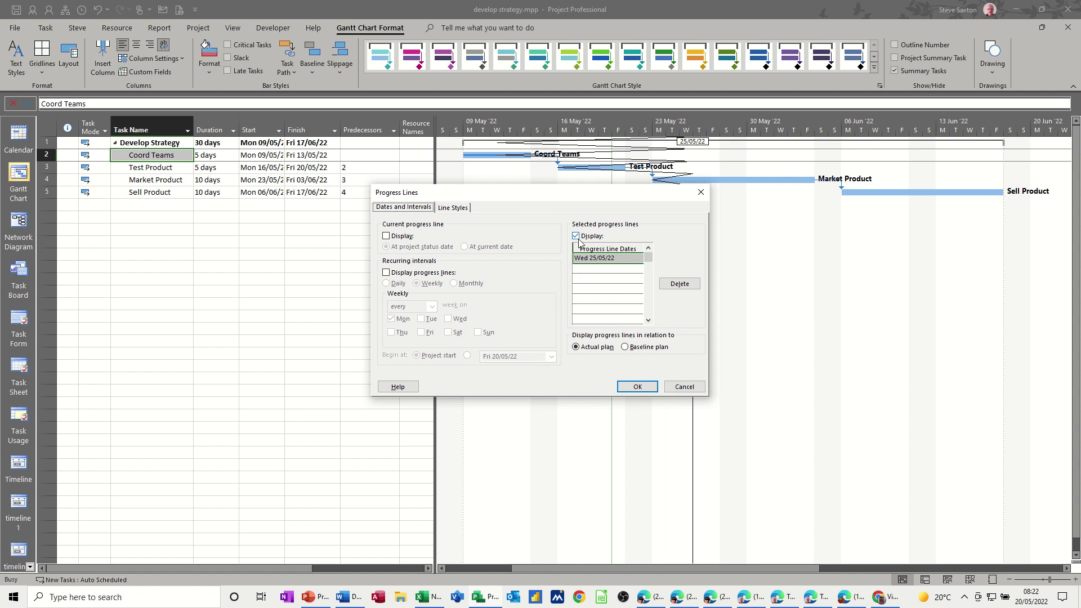
left_click(577, 236)
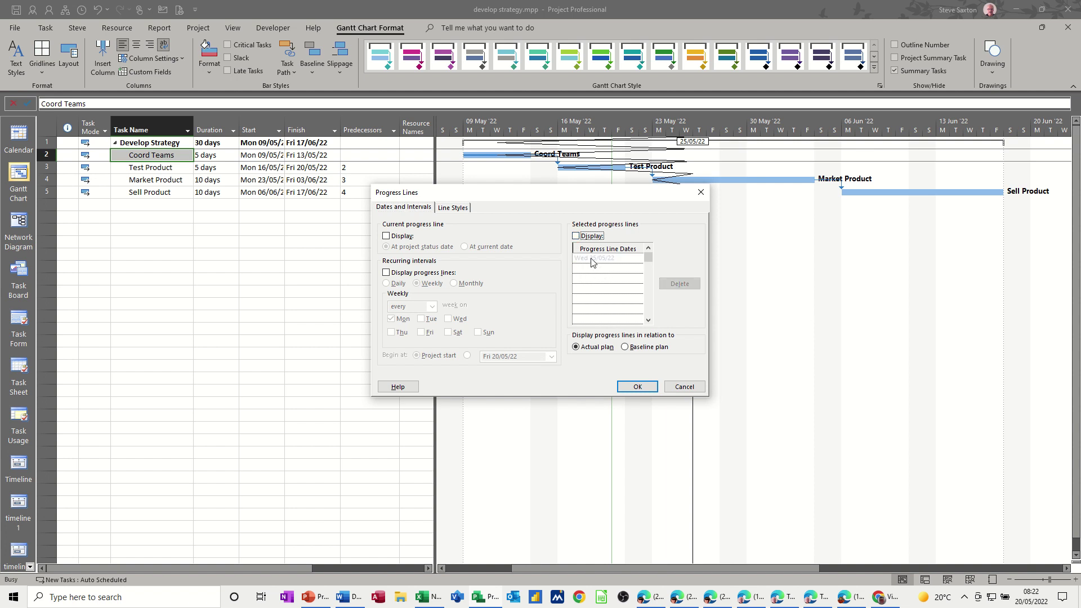
left_click(576, 236)
left_click(592, 259)
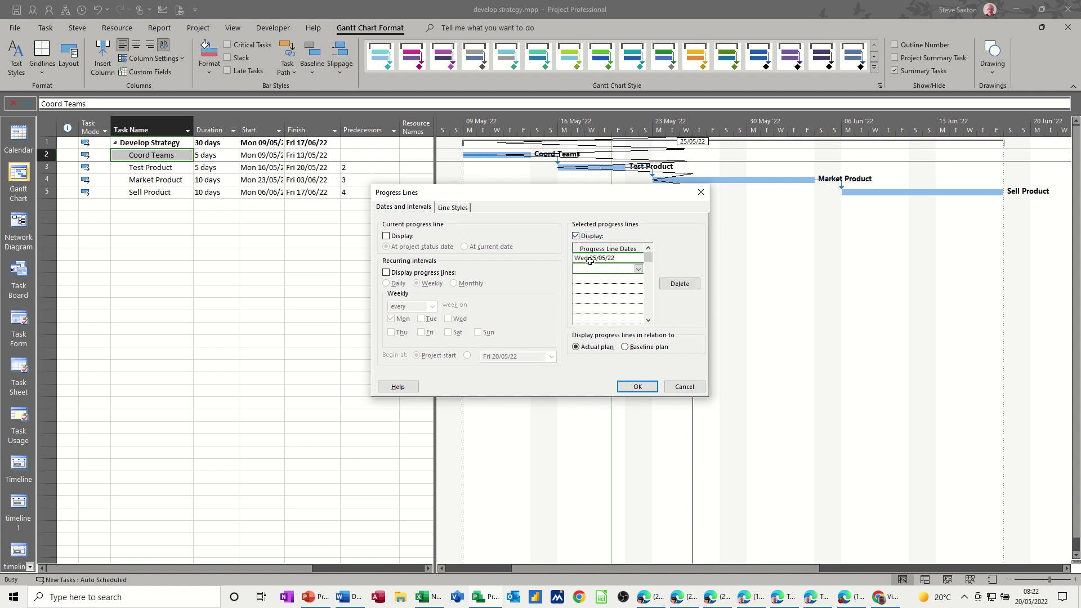
key("Delete")
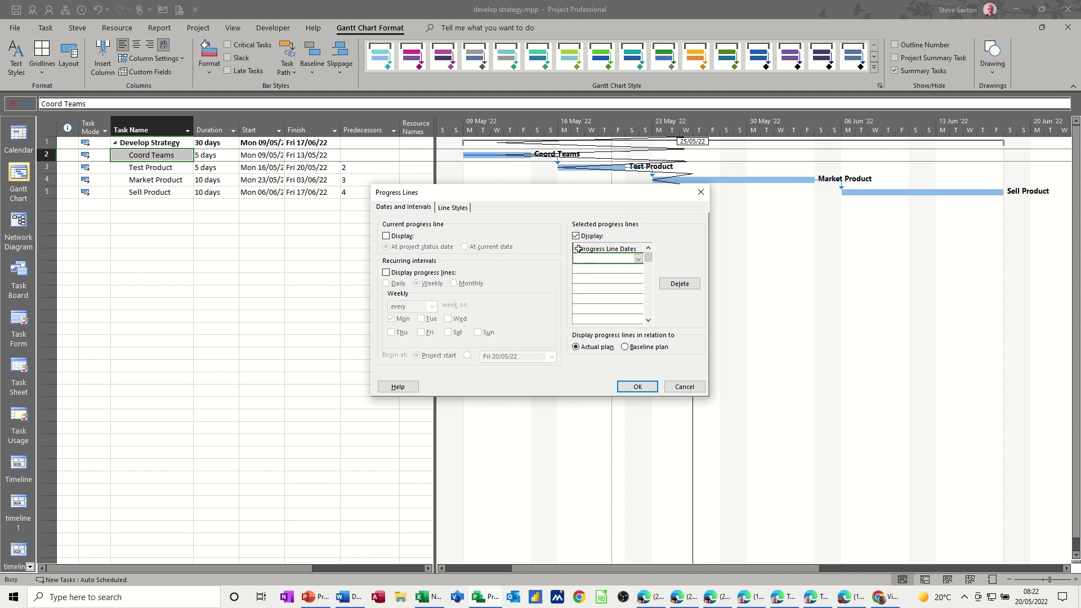
left_click(579, 239)
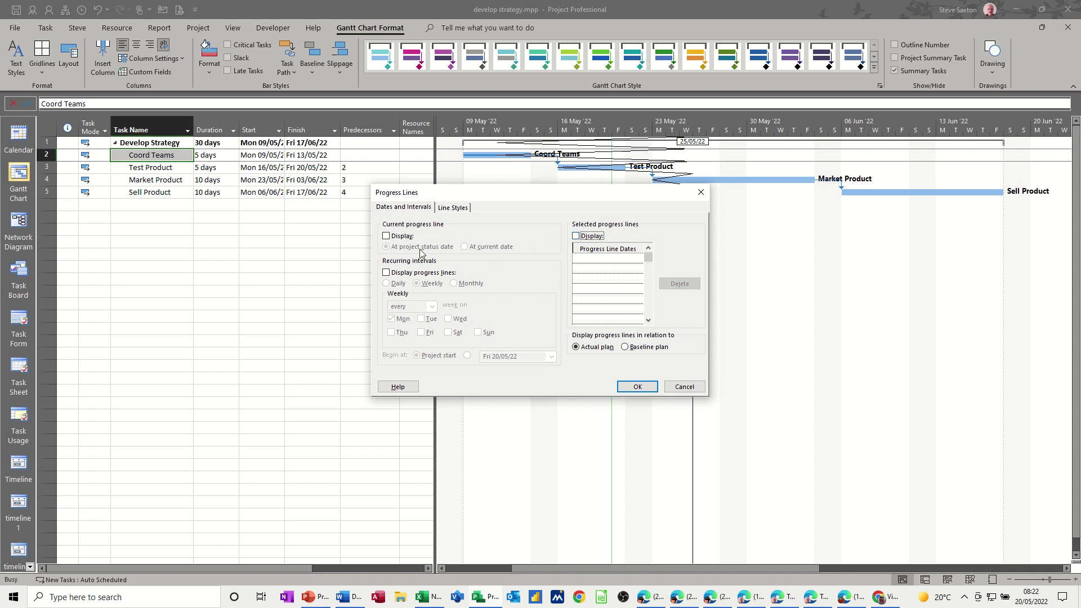
left_click(387, 237)
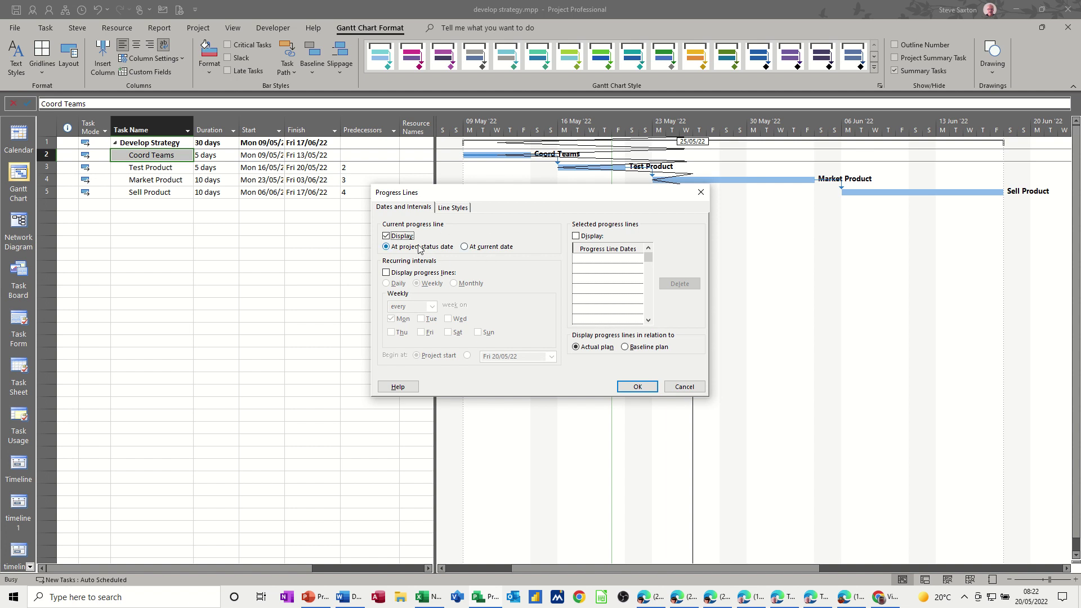
left_click(635, 386)
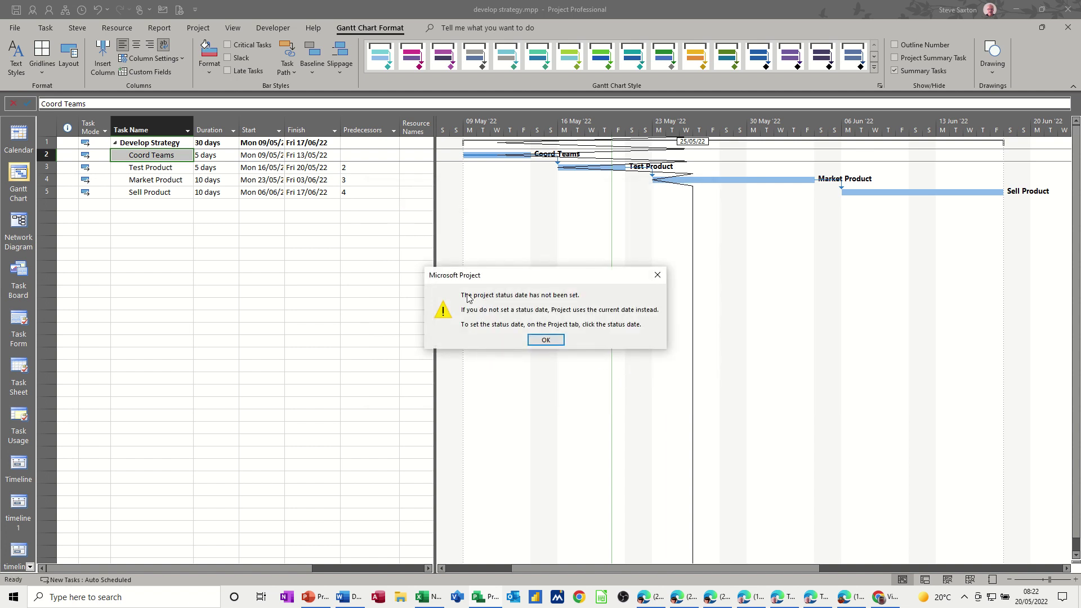
left_click(546, 341)
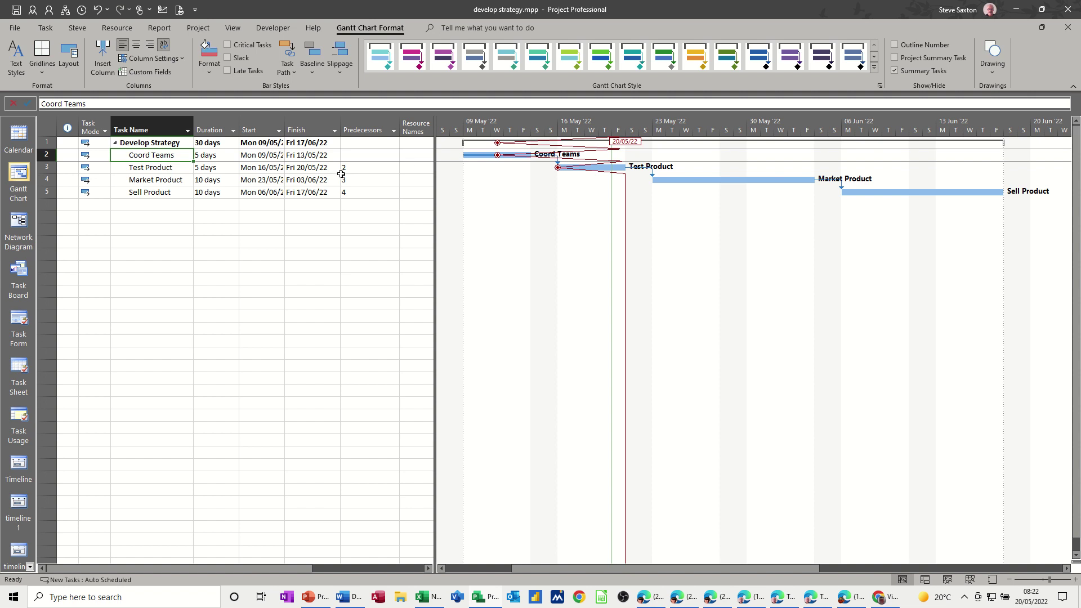
Step: Try 100% then 50% complete on Coord Teams, leaving it partly complete
left_click(46, 28)
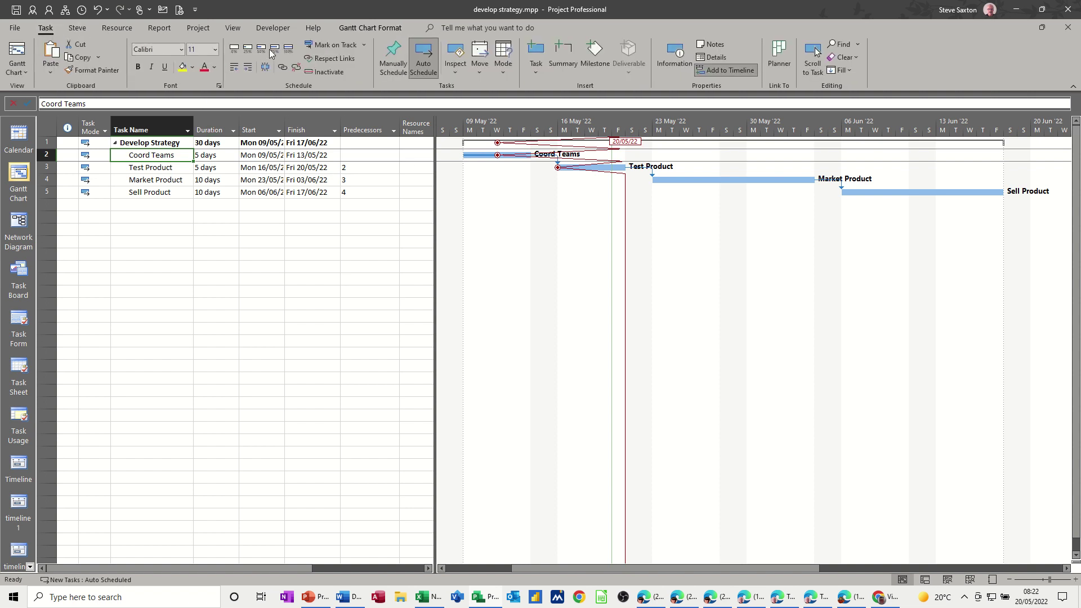
left_click(288, 51)
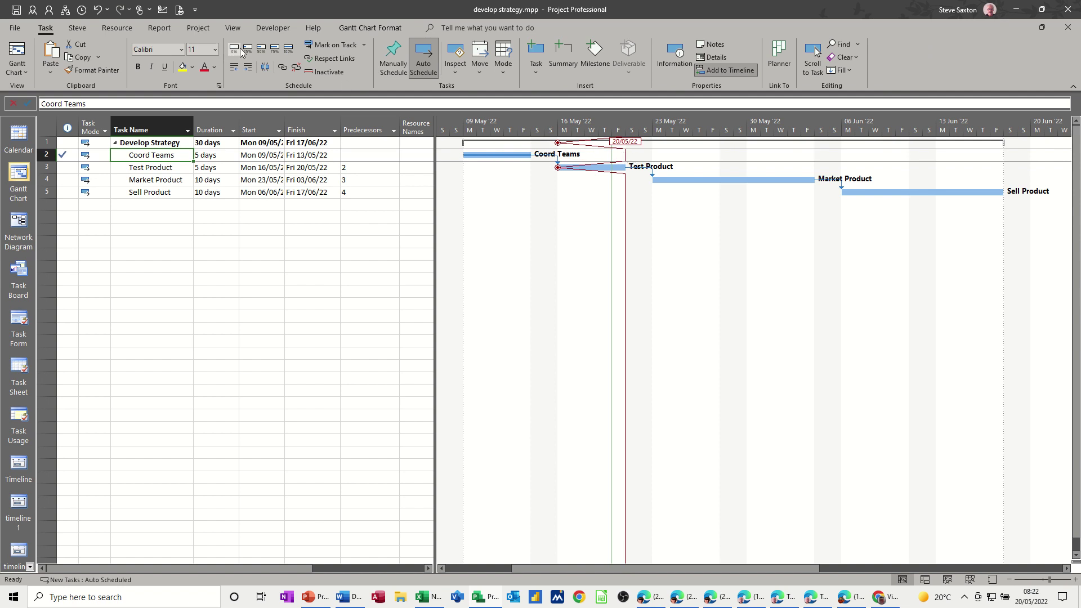
left_click(260, 53)
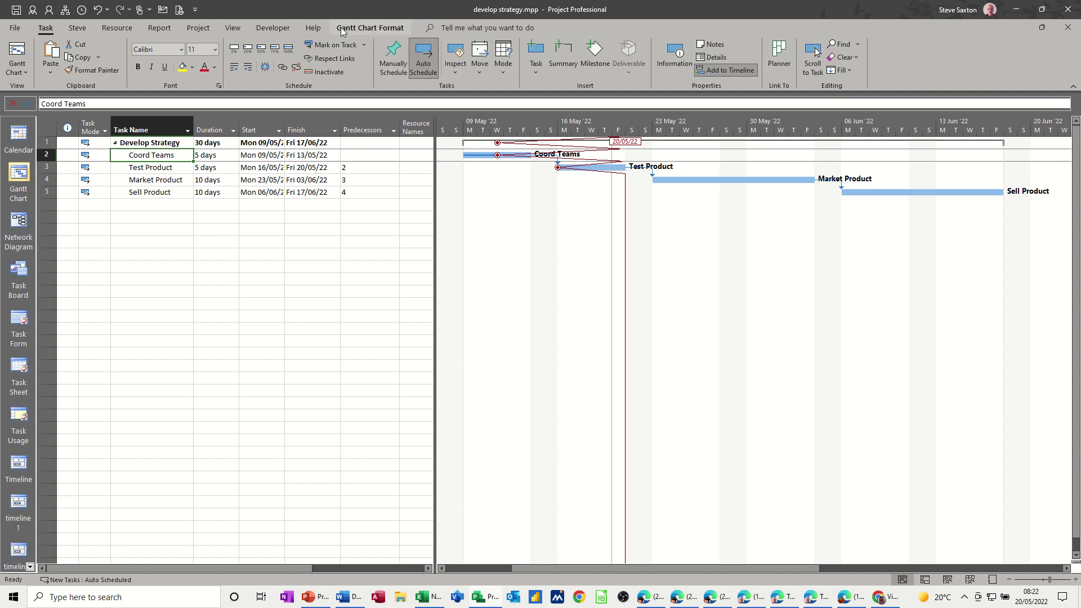
left_click(377, 27)
Step: Swap the current progress line for recurring progress lines every week on Monday
left_click(56, 73)
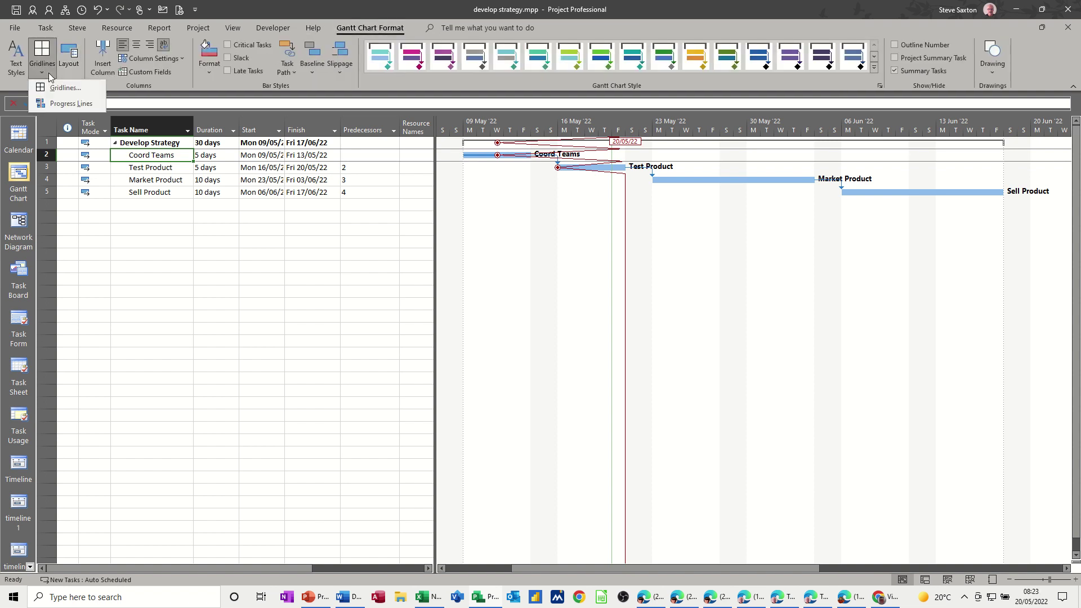
left_click(56, 106)
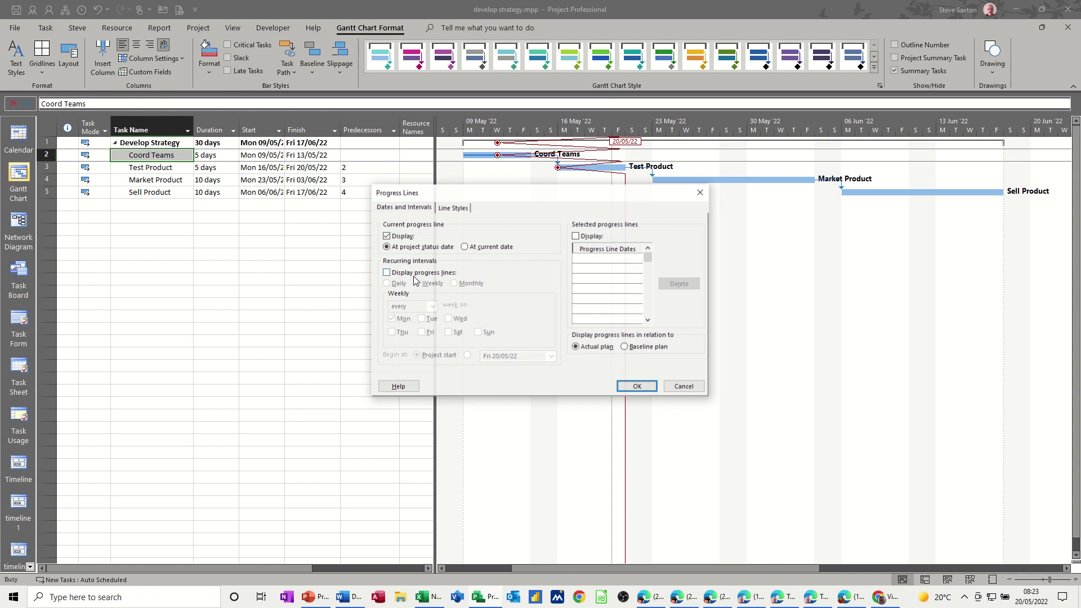
left_click(386, 237)
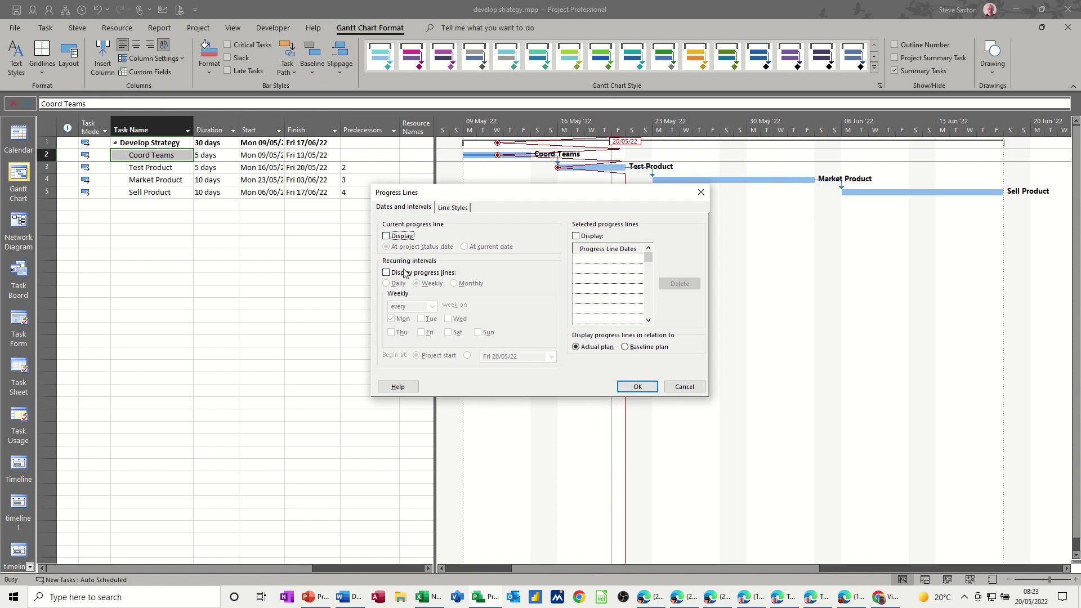
left_click(386, 273)
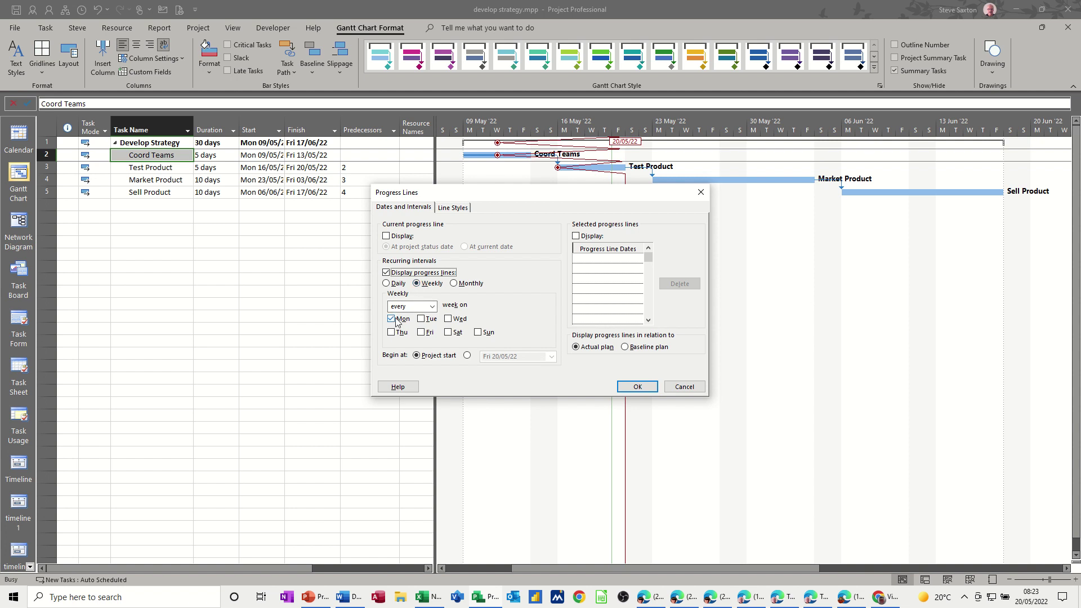
left_click(433, 307)
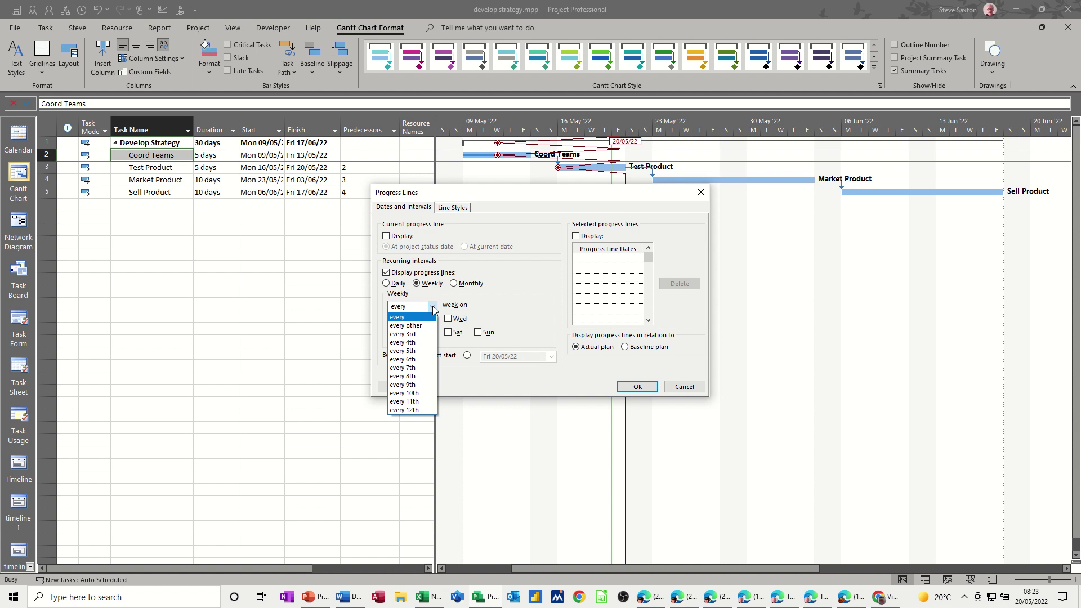
left_click(432, 309)
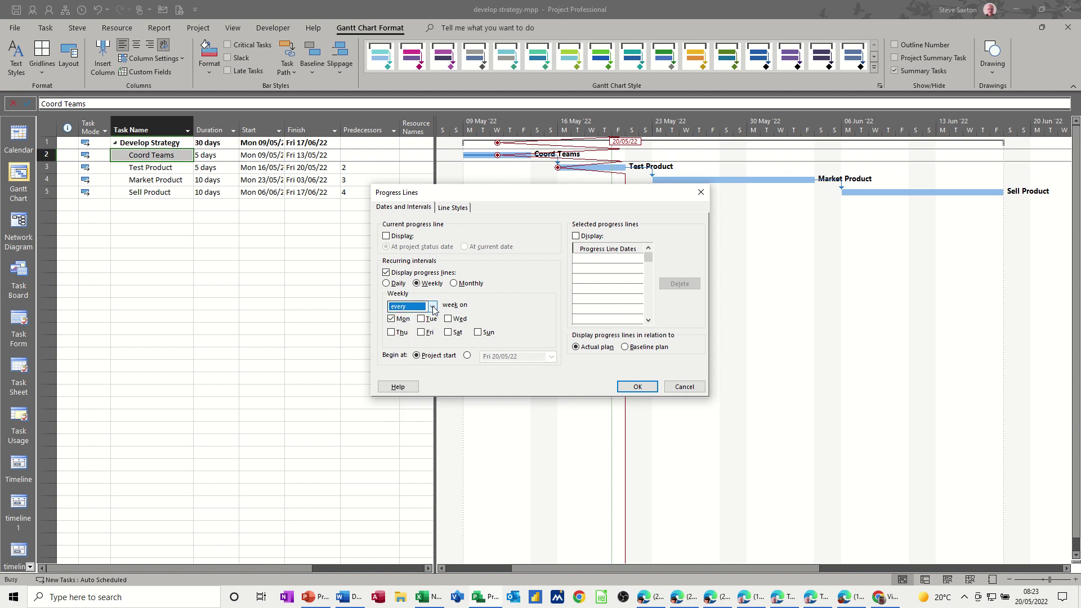
left_click(629, 387)
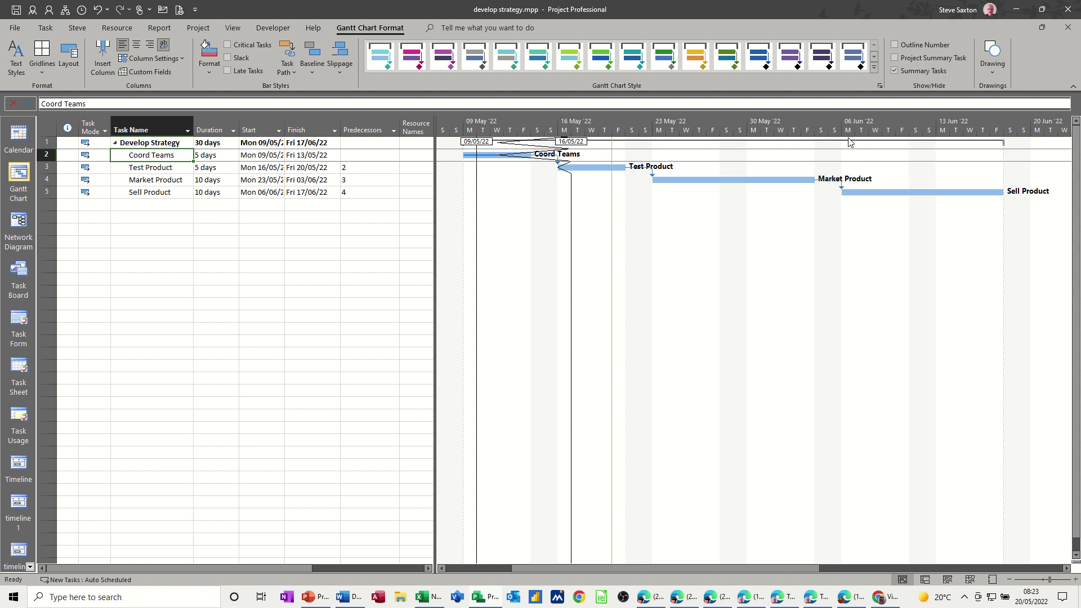
Step: Set the Develop Strategy project start date to Mon 2 May 2022 in Project Information
left_click(198, 28)
left_click(134, 63)
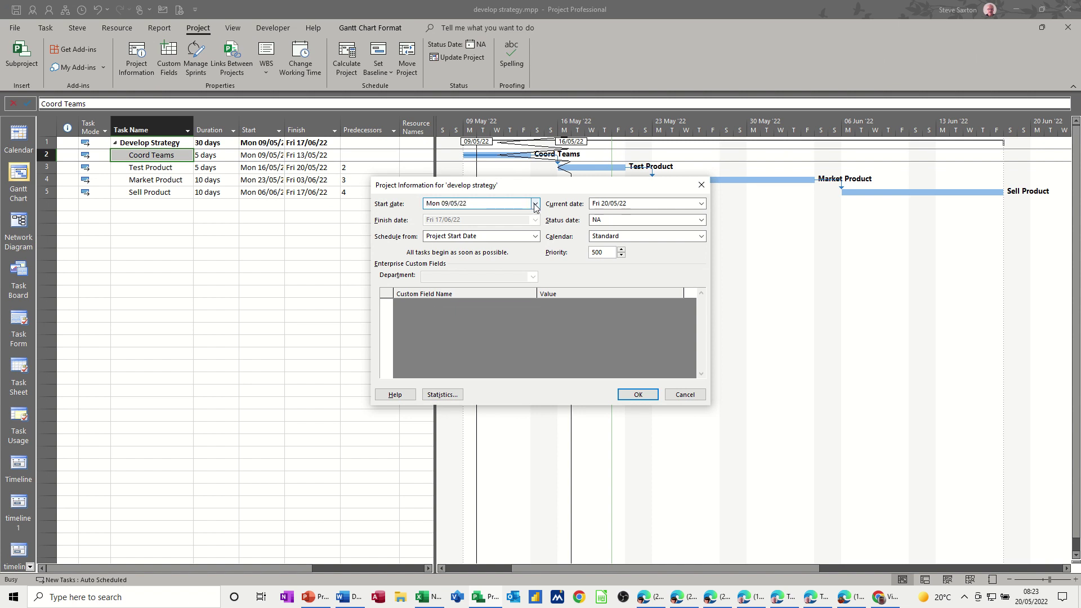
left_click(535, 204)
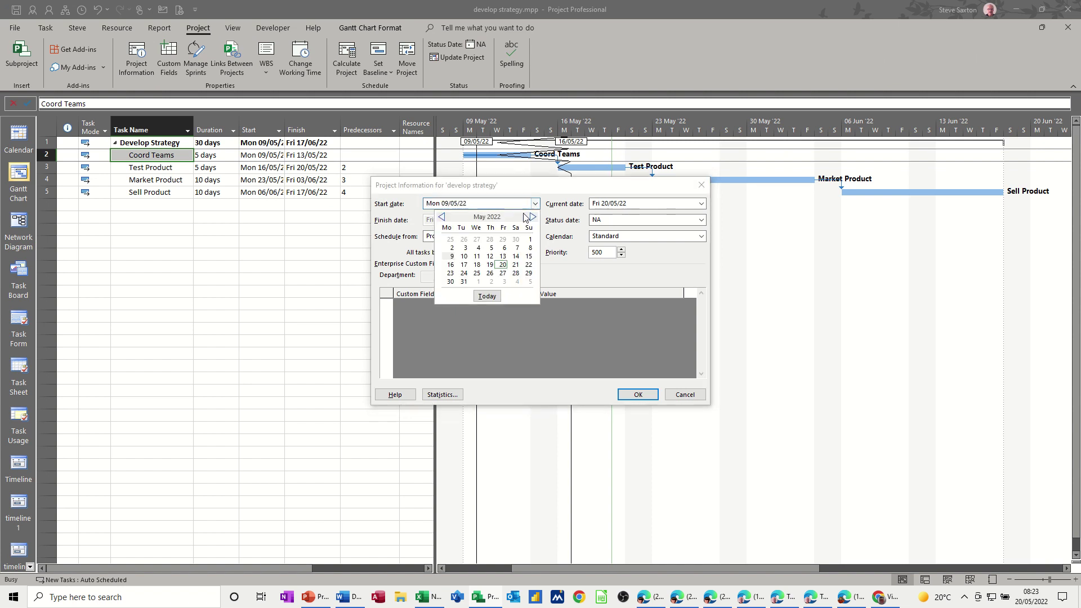
left_click(452, 248)
left_click(627, 394)
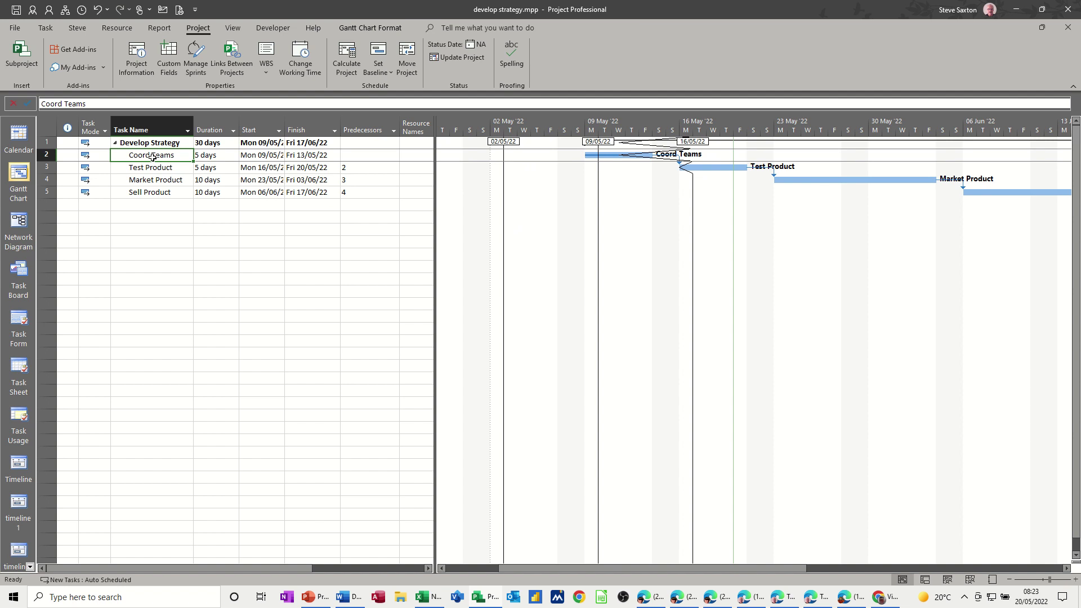
Step: Set Coord Teams to 0% complete so every task moves a week earlier, then inspect the timeline at hourly detail
left_click(38, 27)
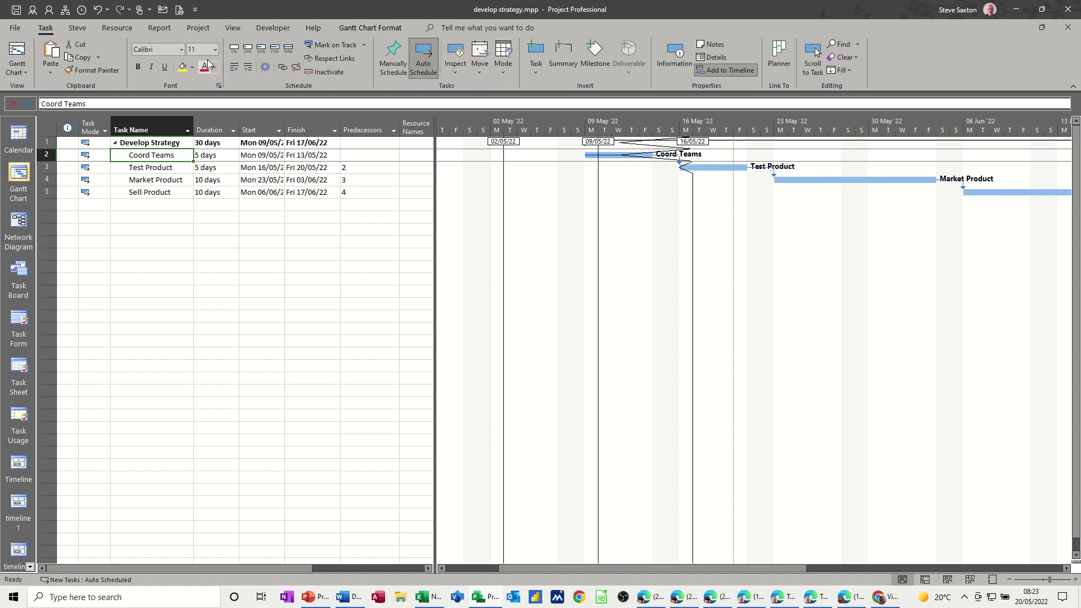
left_click(235, 49)
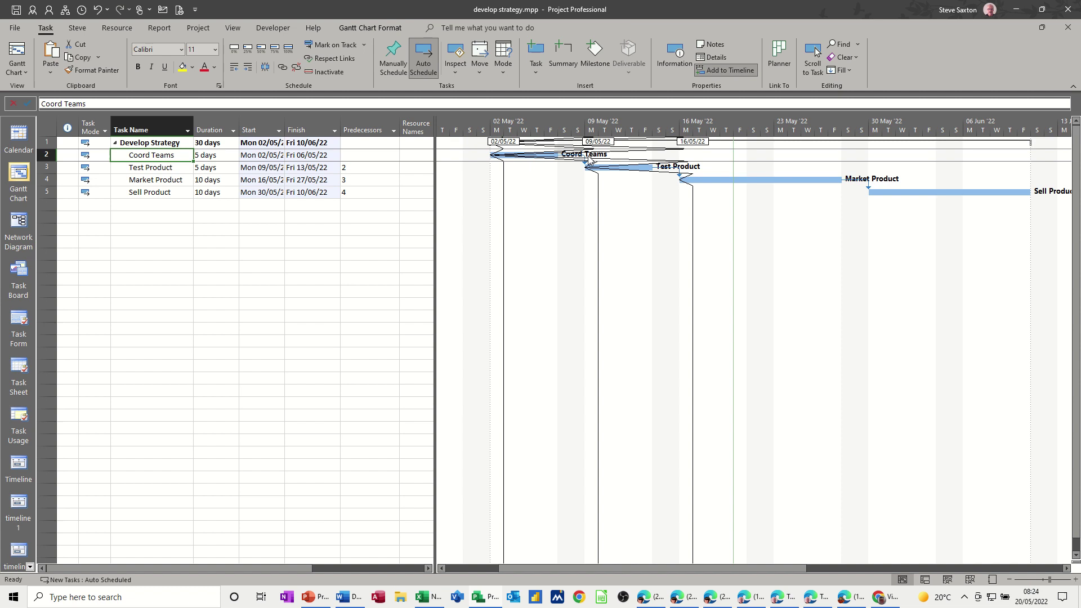
left_click(1008, 580)
left_click(1009, 581)
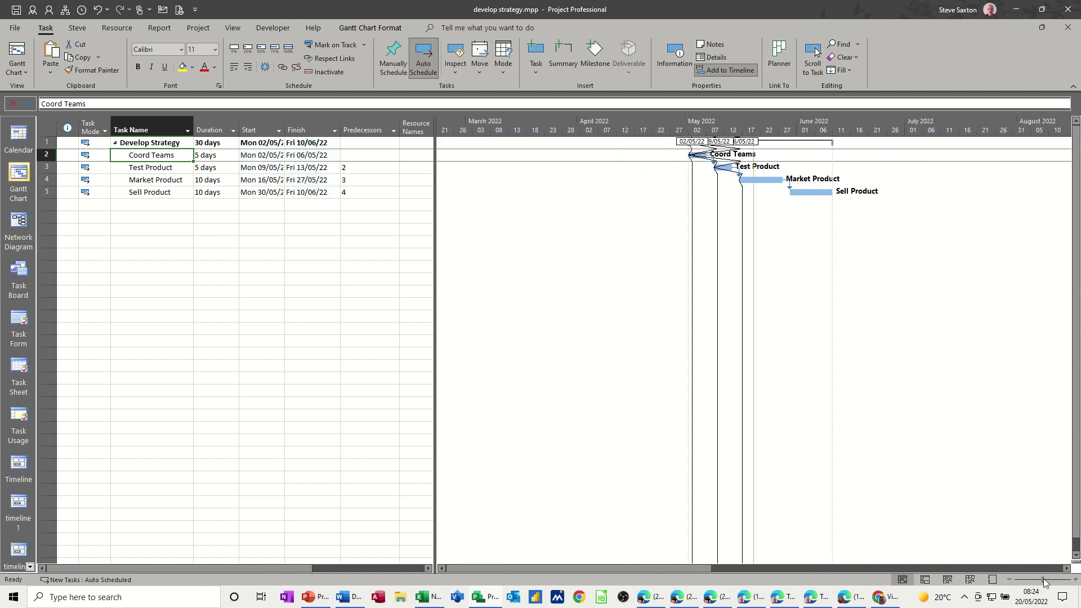
left_click(1075, 580)
left_click(1075, 580)
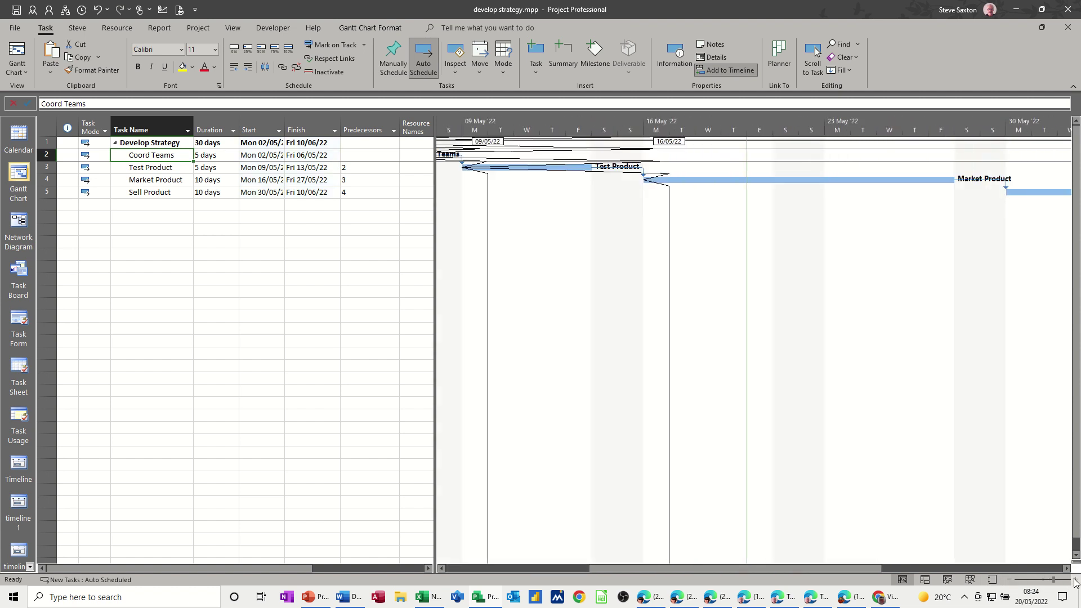
left_click(1075, 580)
left_click_drag(776, 565, 620, 584)
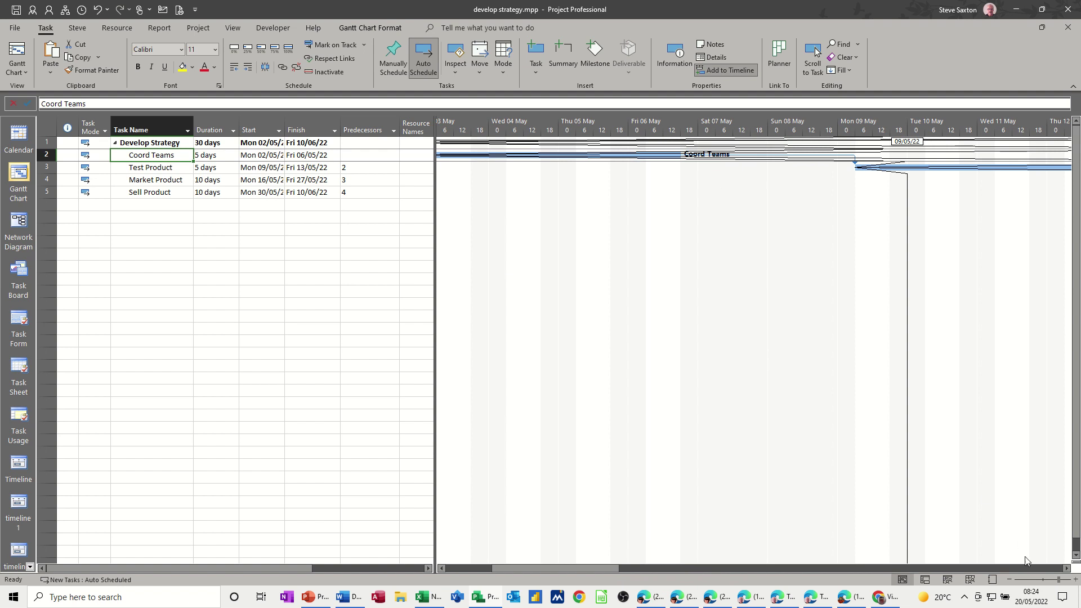
Step: Review the weekly progress lines zoomed out to months, then at two-day intervals
left_click(1009, 580)
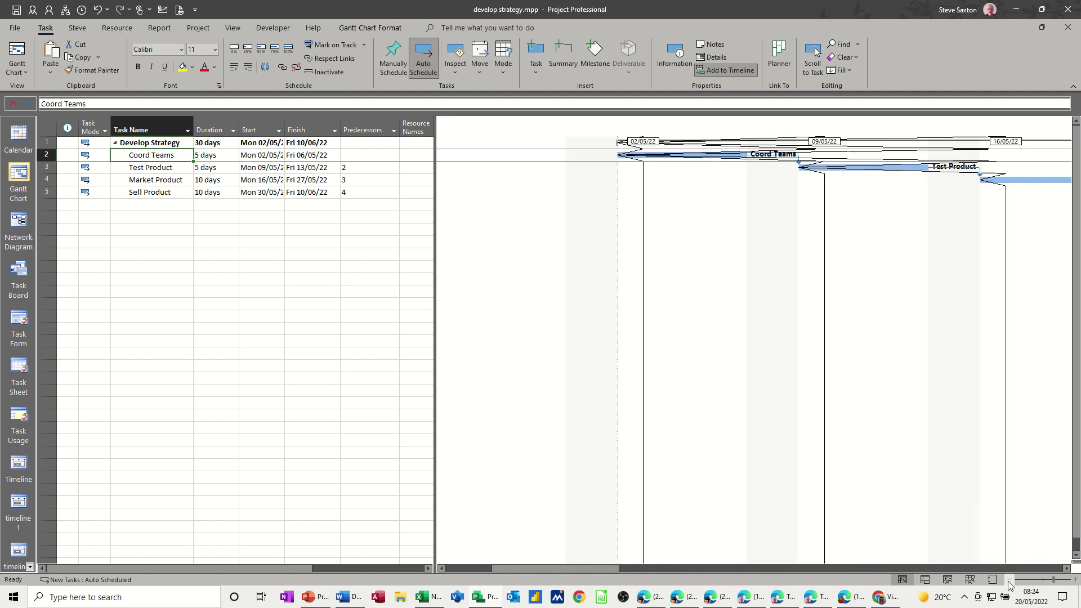
left_click(1009, 580)
left_click(1009, 580)
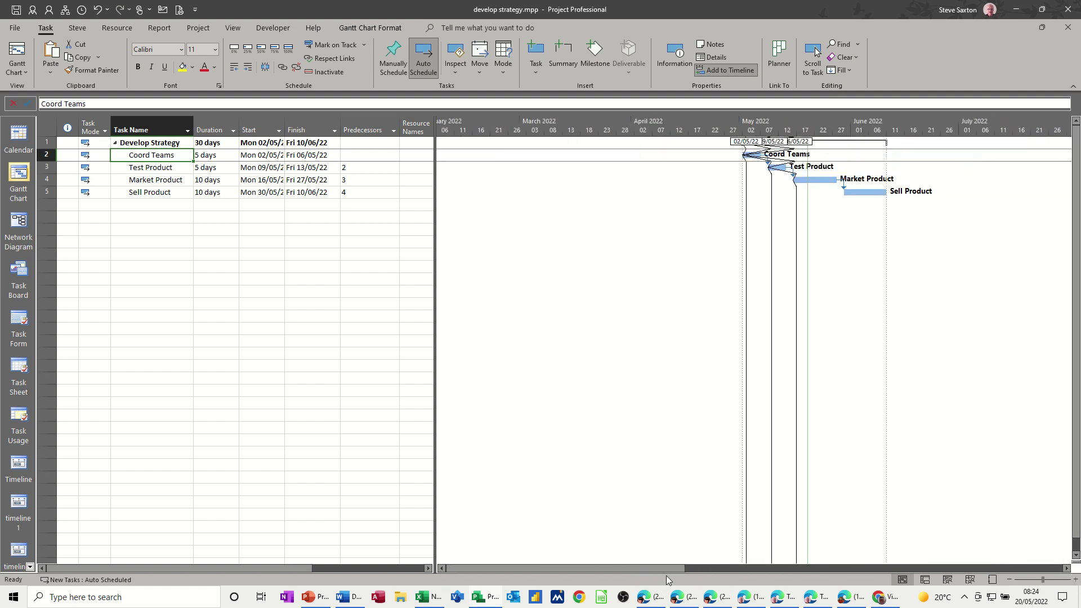
left_click_drag(661, 568, 685, 567)
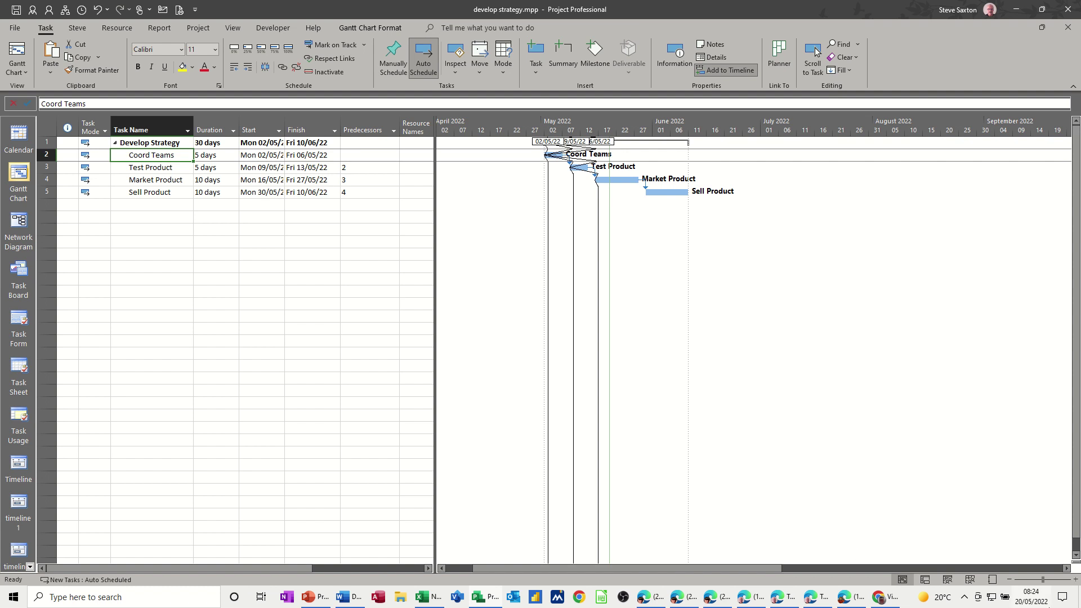
left_click(1075, 579)
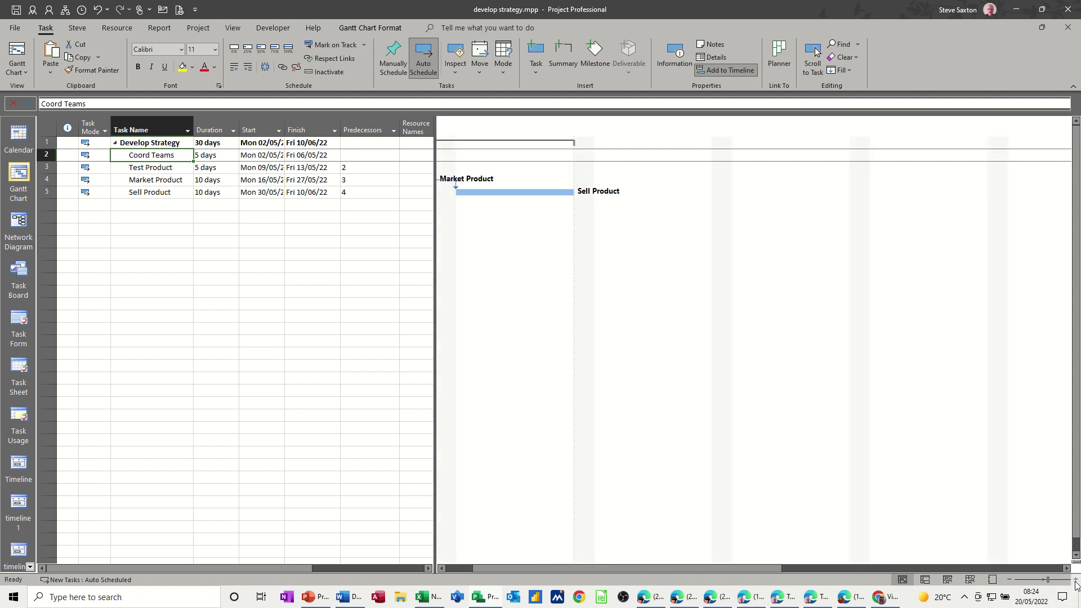
left_click_drag(926, 570, 817, 577)
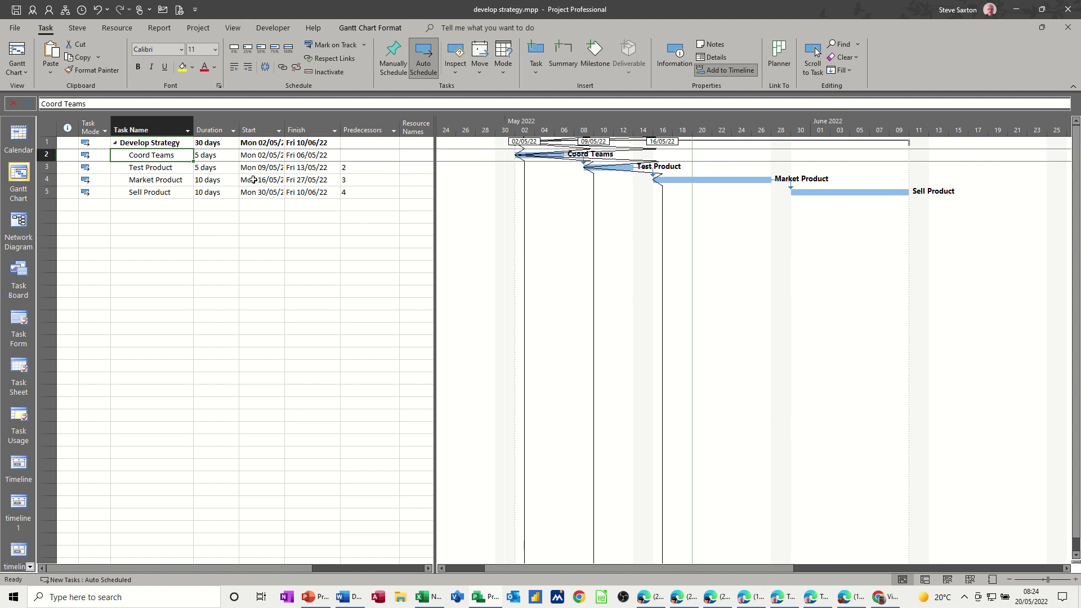
Step: Mark Coord Teams, Test Product and Market Product each as 100% complete
left_click(289, 50)
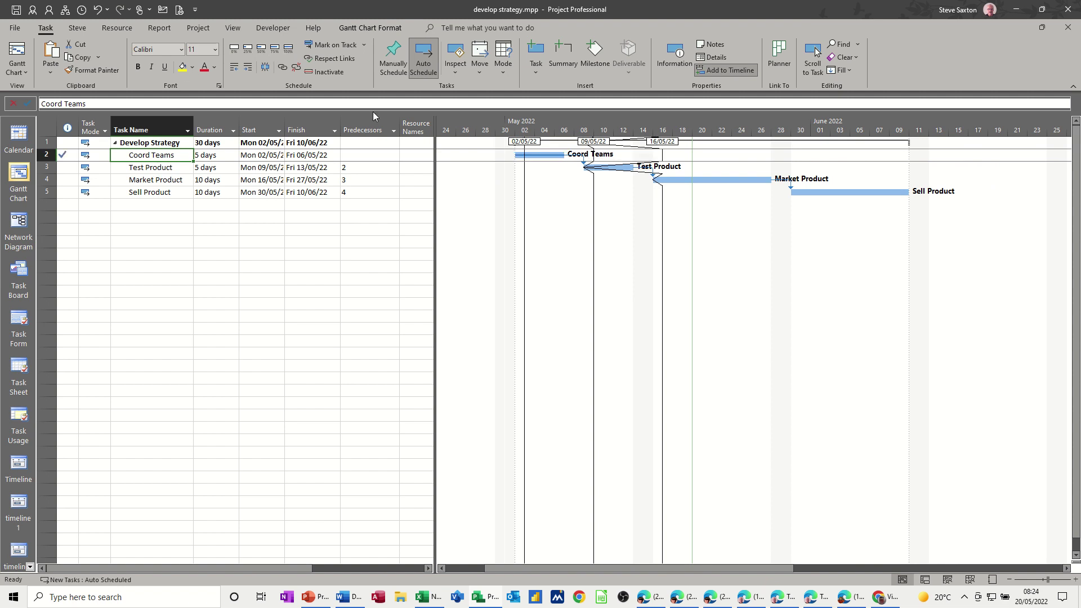
left_click(131, 167)
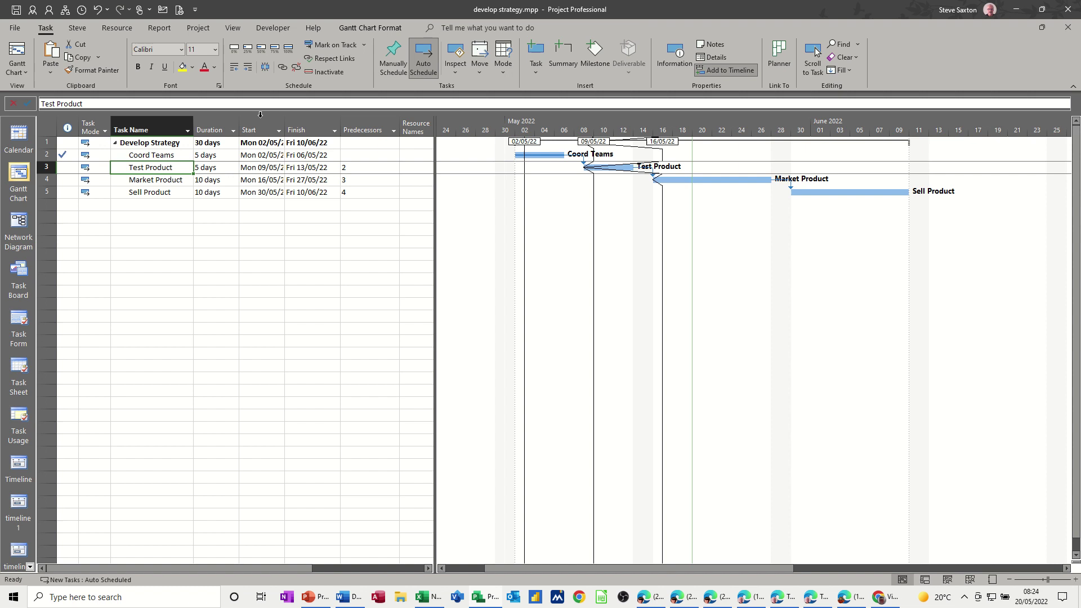
left_click(293, 51)
left_click(162, 181)
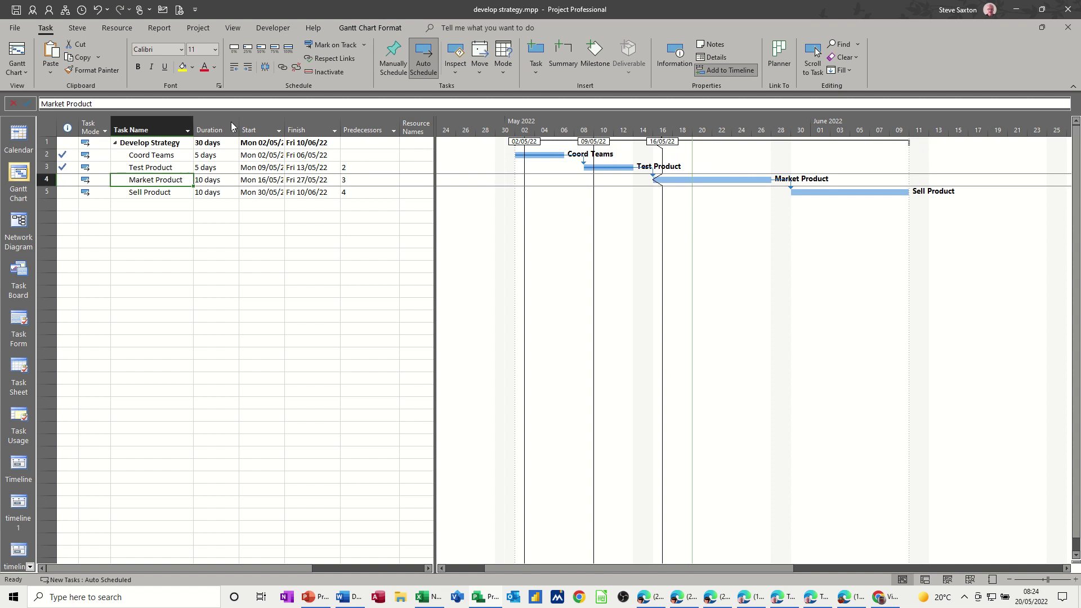
left_click(288, 48)
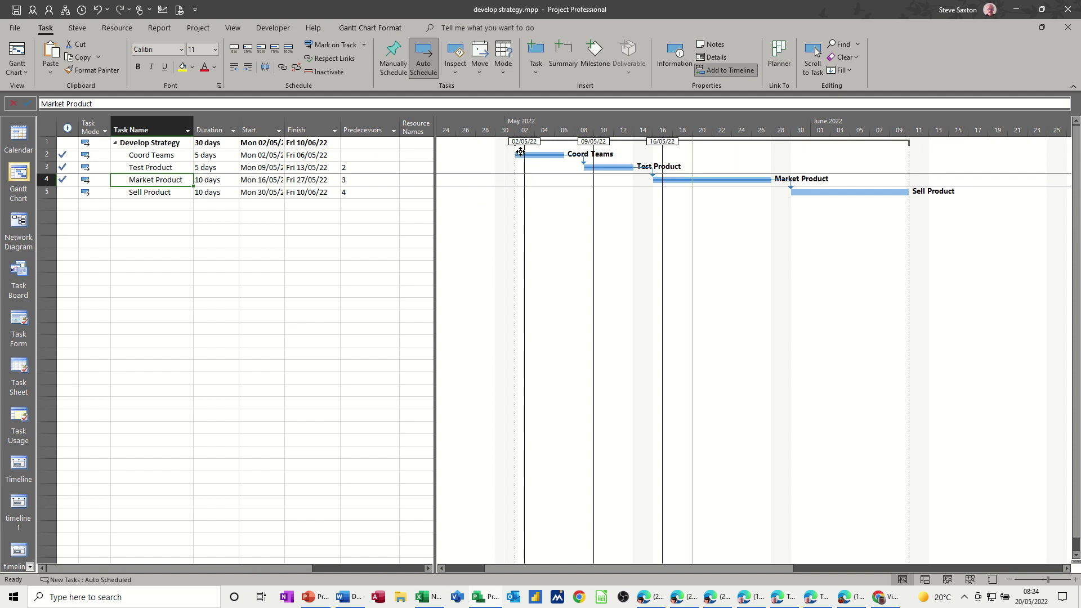
mouse_move(521, 152)
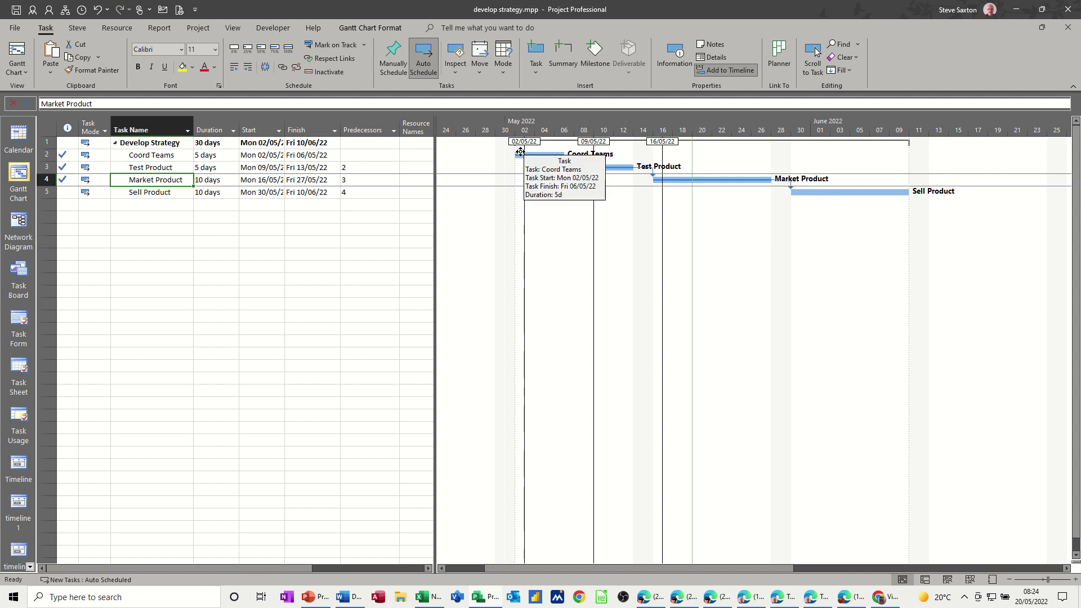